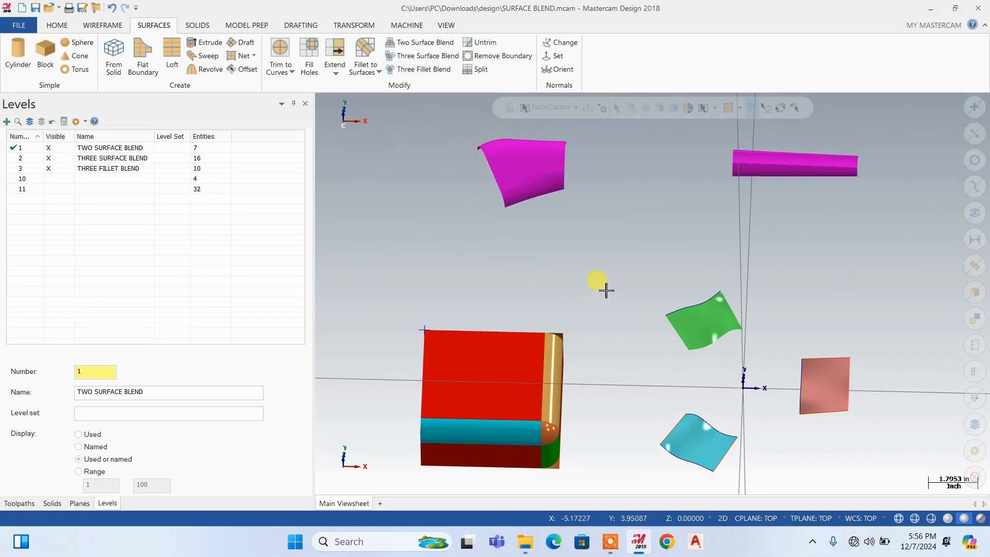
Hide levels 2 (THREE SURFACE BLEND) and 3 (THREE FILLET BLEND)
{"action": "scroll", "coordinate": [658, 251], "scroll_direction": "up", "scroll_amount": 1}
{"action": "scroll", "coordinate": [676, 240], "scroll_direction": "down", "scroll_amount": 1}
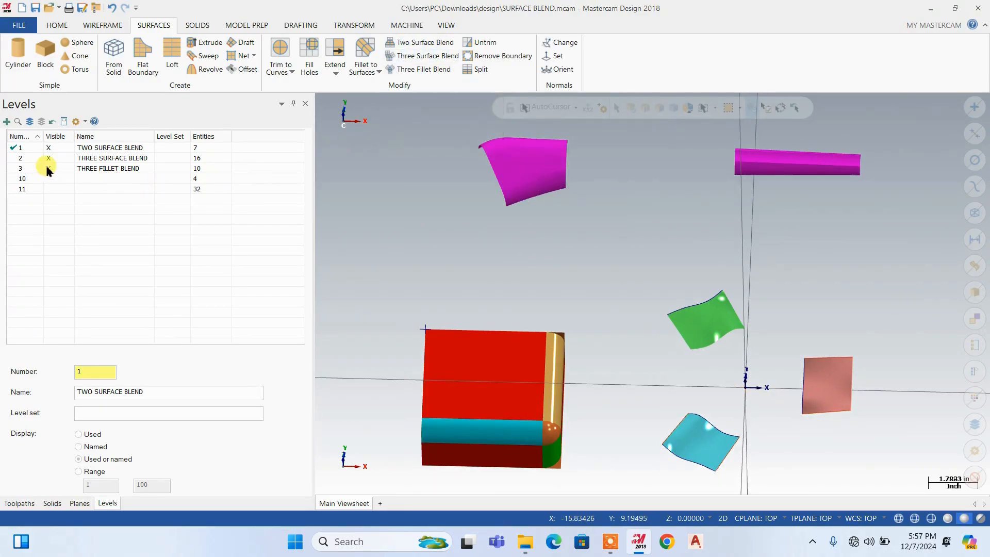
{"action": "left_click", "coordinate": [60, 157]}
{"action": "left_click", "coordinate": [60, 168]}
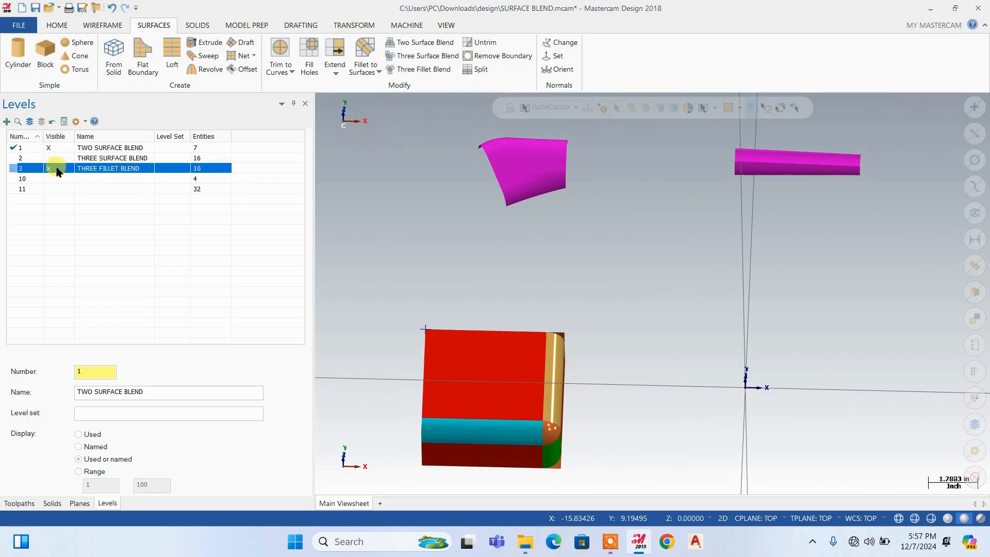
{"action": "scroll", "coordinate": [762, 366], "scroll_direction": "down", "scroll_amount": 2}
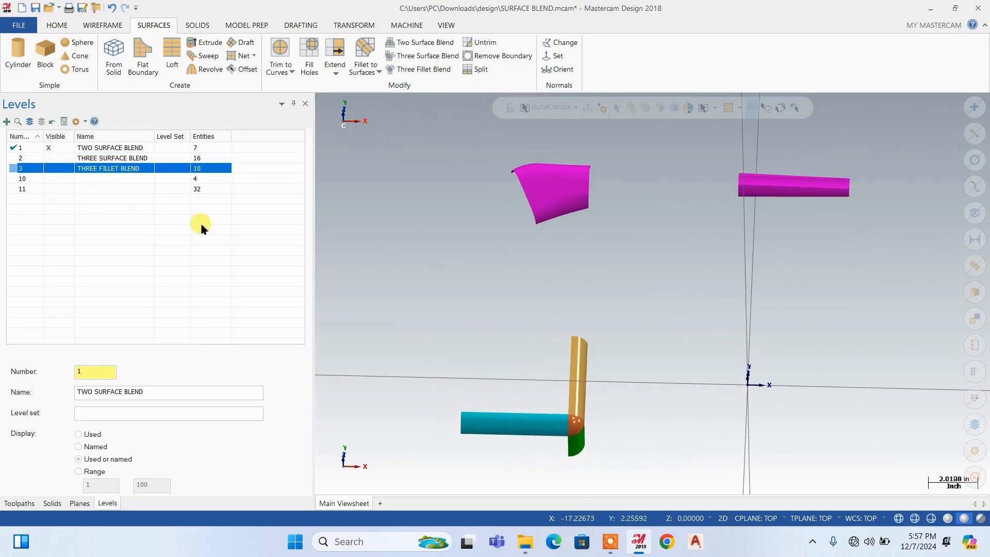
Select the leftover fillet surfaces by window and move them to level 3
{"action": "scroll", "coordinate": [442, 335], "scroll_direction": "down", "scroll_amount": 1}
{"action": "left_click_drag", "start_coordinate": [415, 310], "coordinate": [697, 492]}
{"action": "right_click", "coordinate": [580, 253]}
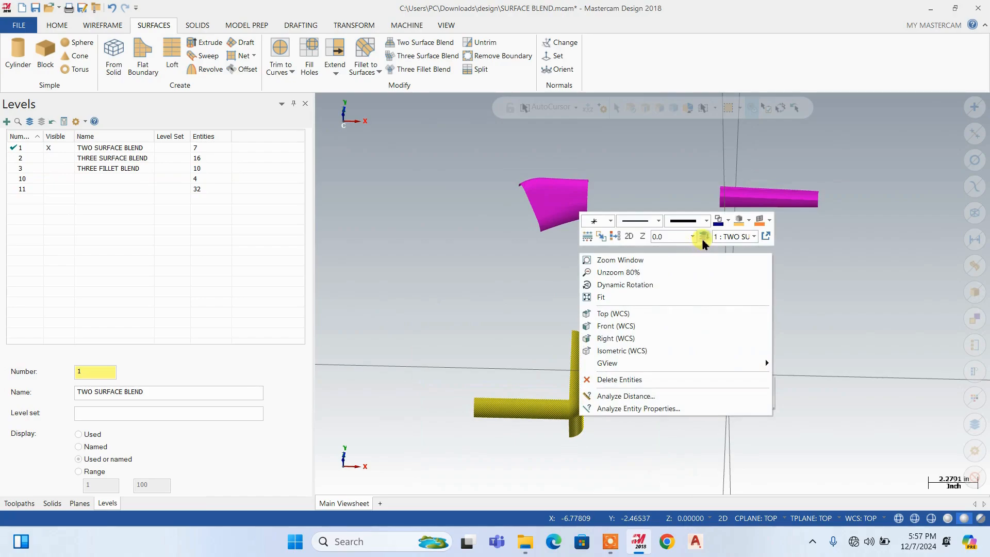
{"action": "left_click", "coordinate": [703, 237]}
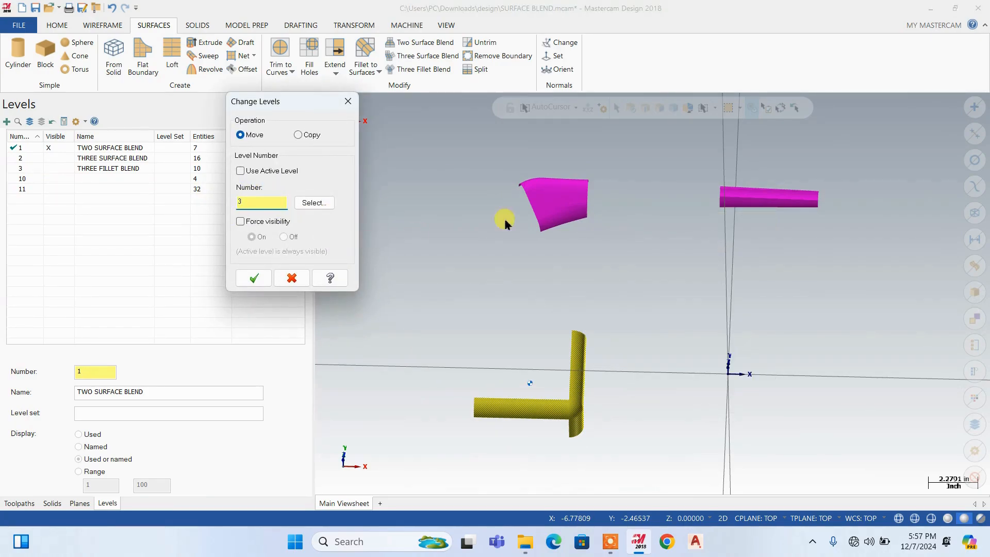
{"action": "key", "text": "Return"}
Clear the result colors from the two magenta surfaces so they take their original colors
{"action": "scroll", "coordinate": [639, 147], "scroll_direction": "up", "scroll_amount": 2}
{"action": "mouse_move", "coordinate": [597, 212]}
{"action": "middle_mouse_down"}
{"action": "mouse_move", "coordinate": [513, 332]}
{"action": "mouse_move", "coordinate": [614, 212]}
{"action": "middle_mouse_up"}
{"action": "right_click", "coordinate": [596, 204]}
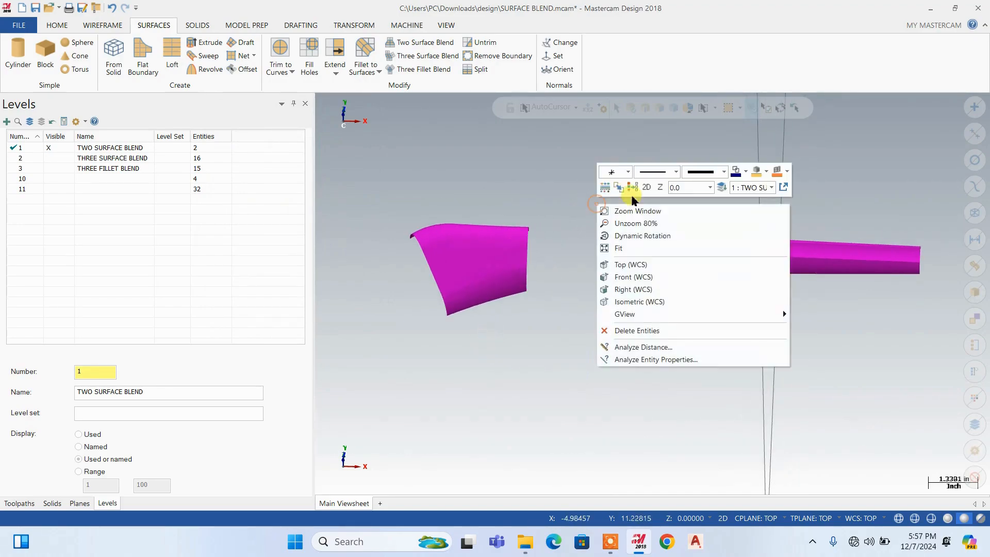
{"action": "left_click", "coordinate": [603, 220]}
{"action": "scroll", "coordinate": [530, 276], "scroll_direction": "down", "scroll_amount": 1}
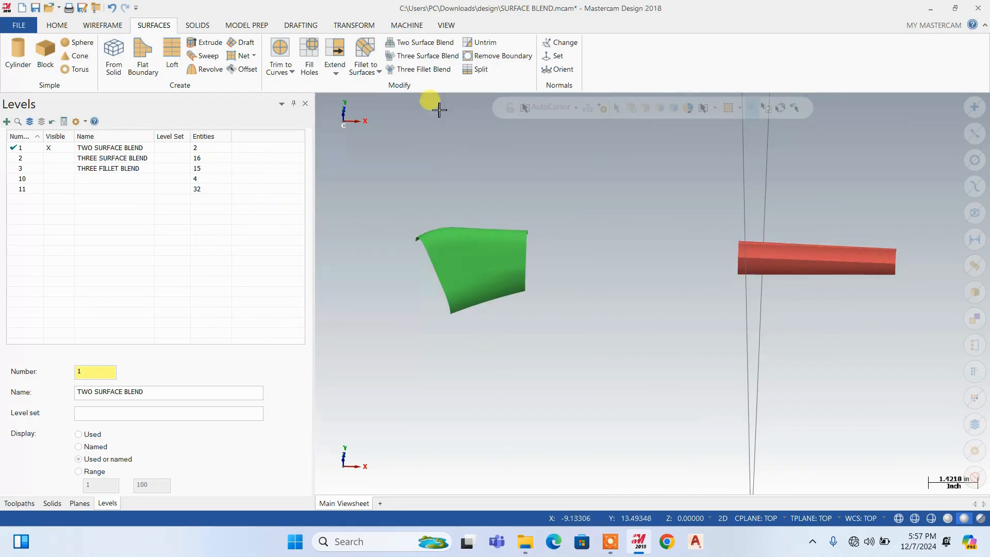
Start a Two Surface Blend and place the green surface's blend curve along its edge facing the red surface
{"action": "left_click", "coordinate": [415, 43]}
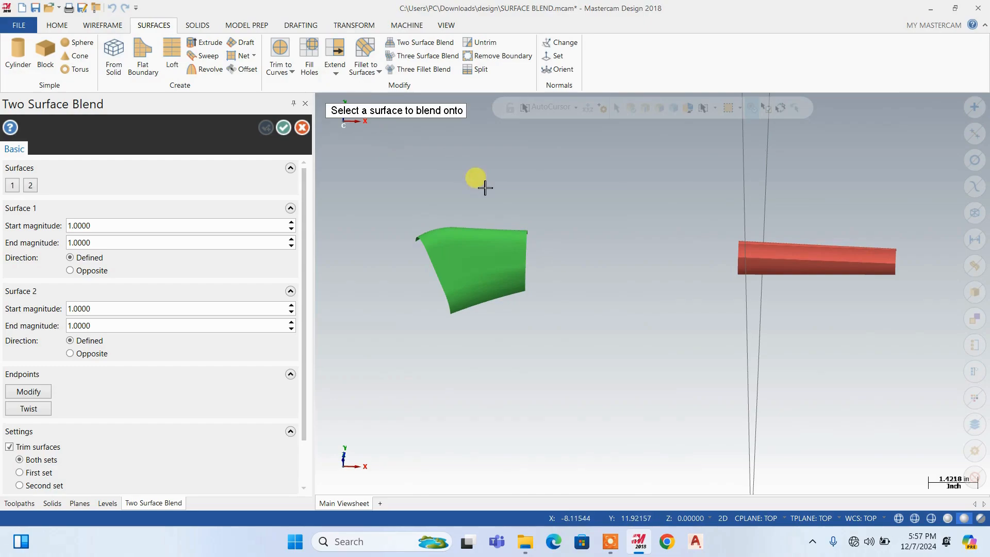
{"action": "left_click", "coordinate": [514, 249]}
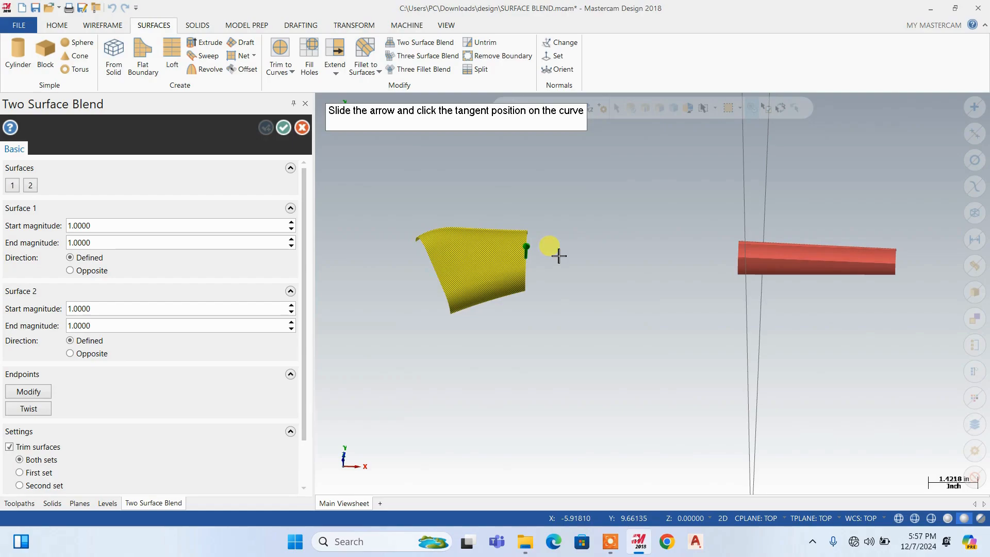
{"action": "scroll", "coordinate": [714, 248], "scroll_direction": "up", "scroll_amount": 1}
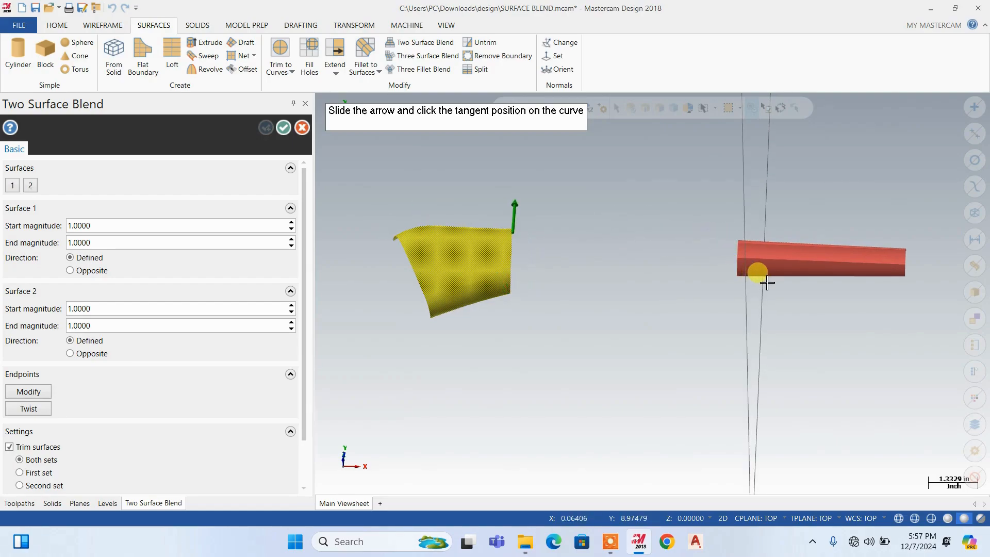
{"action": "left_click", "coordinate": [754, 279]}
{"action": "scroll", "coordinate": [603, 257], "scroll_direction": "up", "scroll_amount": 3}
{"action": "scroll", "coordinate": [544, 259], "scroll_direction": "up", "scroll_amount": 2}
{"action": "middle_click_drag", "start_coordinate": [505, 254], "coordinate": [698, 273]}
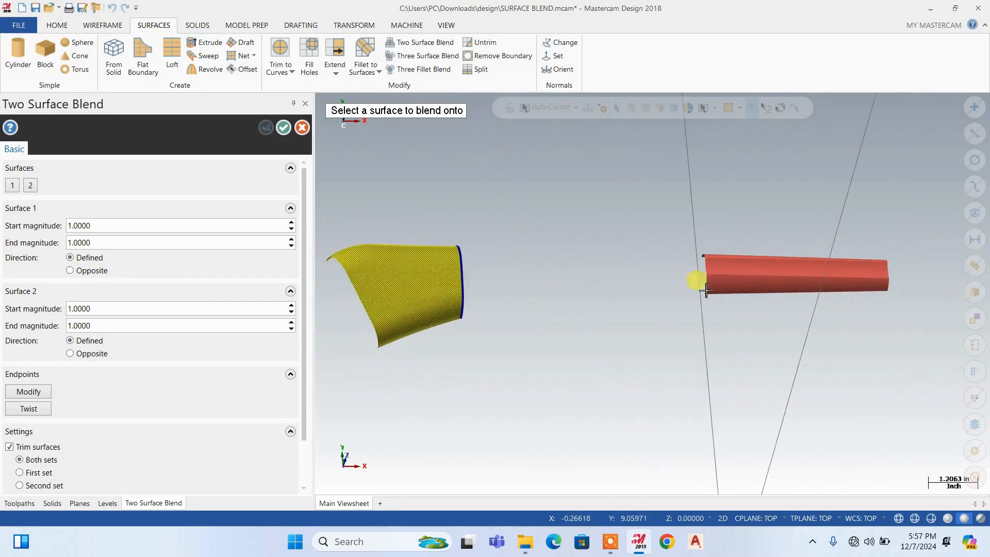
Pick the red surface as the second blend surface, with its blend curve along the edge facing the green surface
{"action": "left_click", "coordinate": [722, 266]}
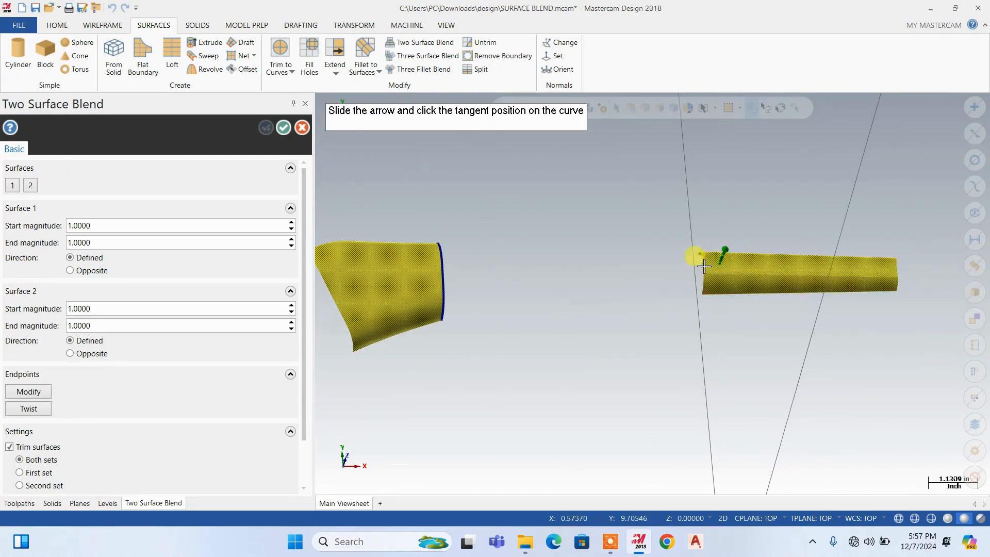
{"action": "left_click", "coordinate": [670, 264]}
{"action": "middle_click_drag", "start_coordinate": [659, 243], "coordinate": [748, 316]}
{"action": "scroll", "coordinate": [748, 316], "scroll_direction": "up", "scroll_amount": 1}
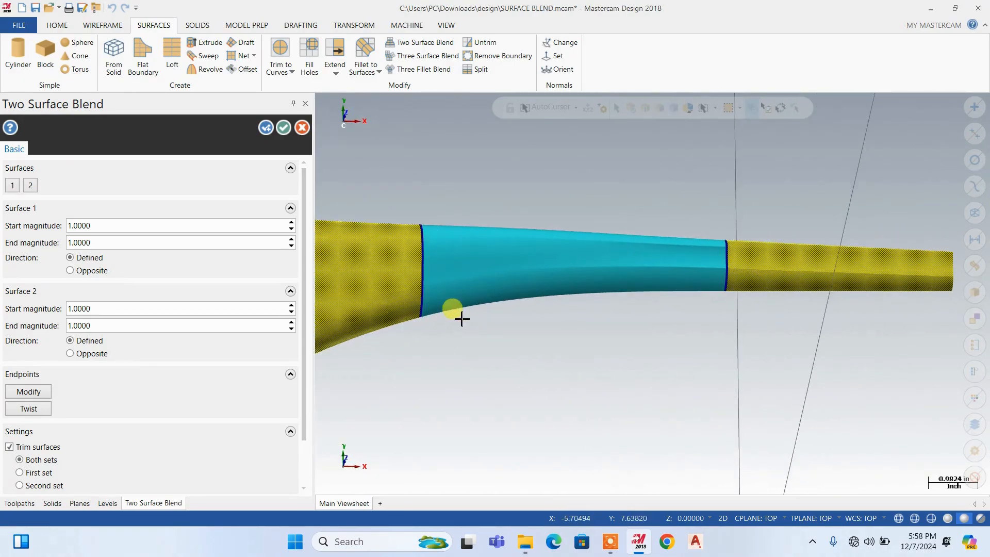
{"action": "mouse_move", "coordinate": [732, 295]}
{"action": "middle_mouse_down"}
{"action": "mouse_move", "coordinate": [701, 257]}
{"action": "mouse_move", "coordinate": [683, 257]}
{"action": "mouse_move", "coordinate": [719, 272]}
{"action": "mouse_move", "coordinate": [715, 354]}
{"action": "mouse_move", "coordinate": [712, 282]}
{"action": "mouse_move", "coordinate": [738, 293]}
{"action": "middle_mouse_up"}
{"action": "middle_click_drag", "start_coordinate": [543, 238], "coordinate": [586, 295]}
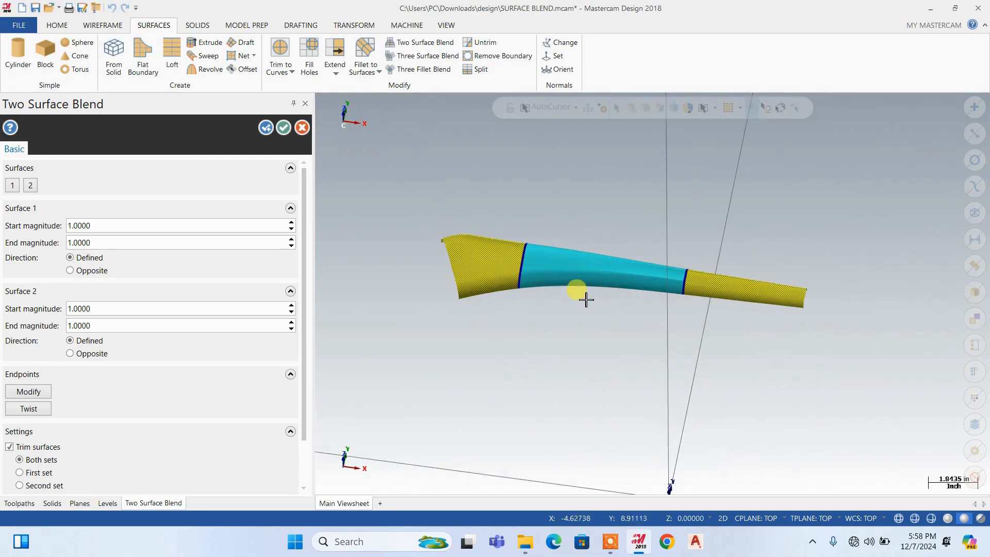
Set the blend to trim both surface sets and create it
{"action": "left_click", "coordinate": [20, 472]}
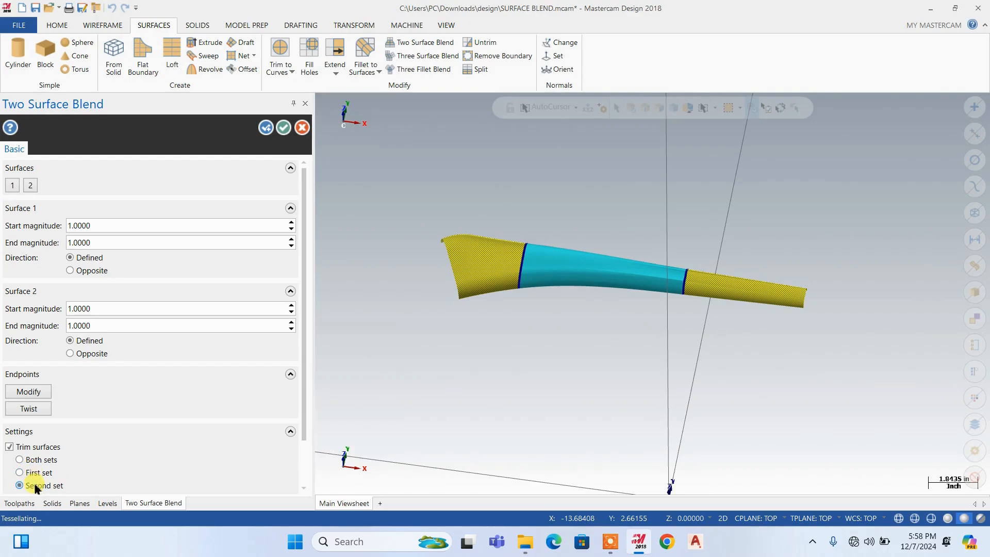
{"action": "left_click", "coordinate": [10, 447]}
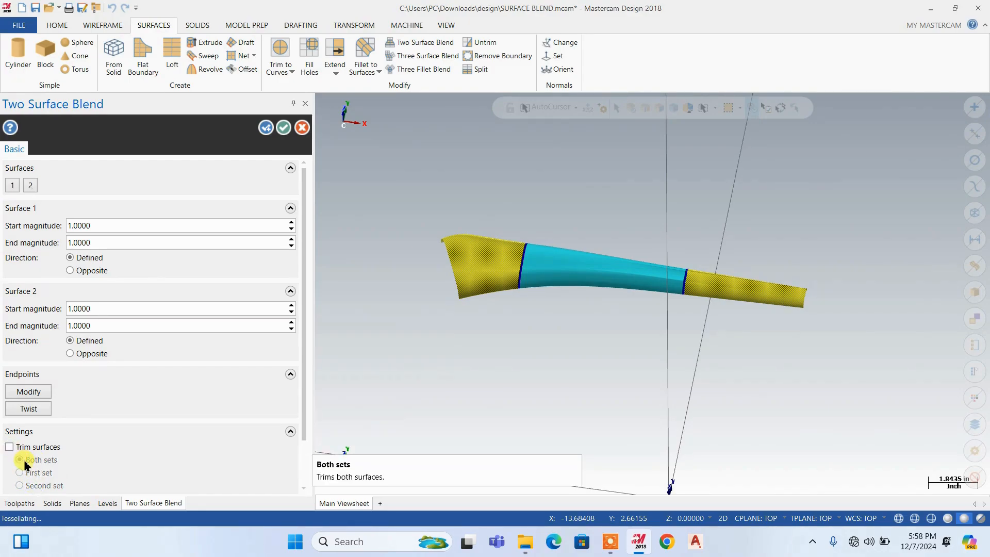
{"action": "left_click", "coordinate": [10, 447]}
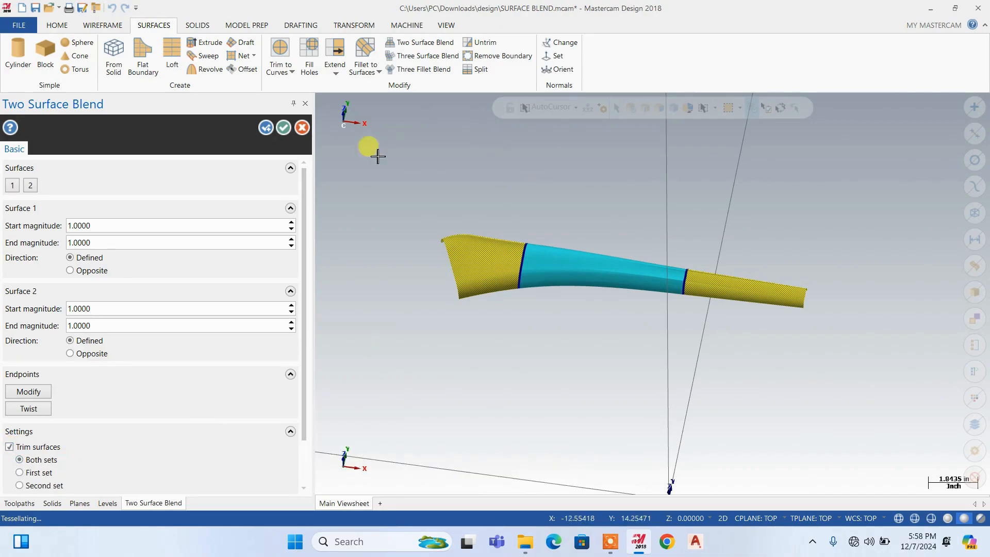
{"action": "left_click", "coordinate": [288, 131]}
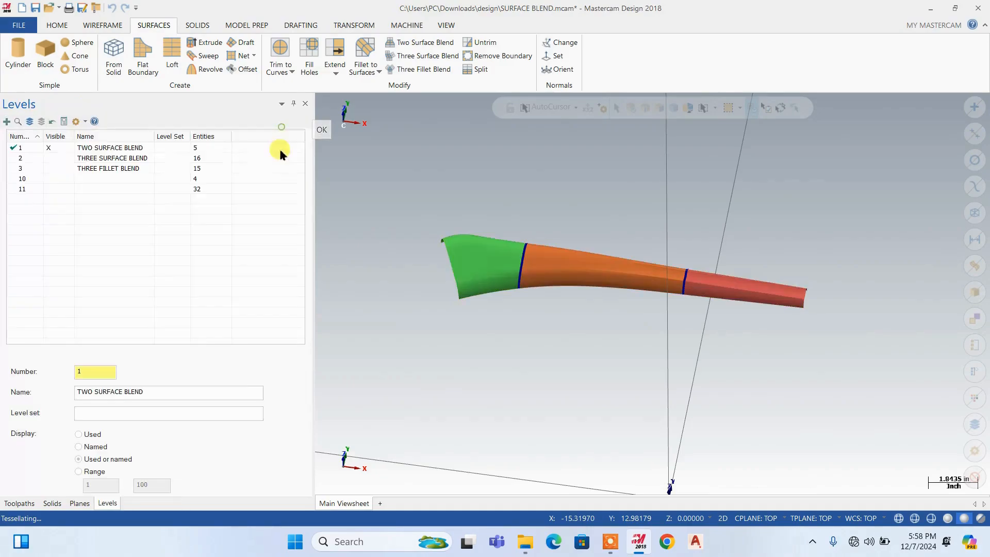
Make level 2 (THREE SURFACE BLEND) the active level and hide level 1 (TWO SURFACE BLEND)
{"action": "left_click", "coordinate": [20, 159]}
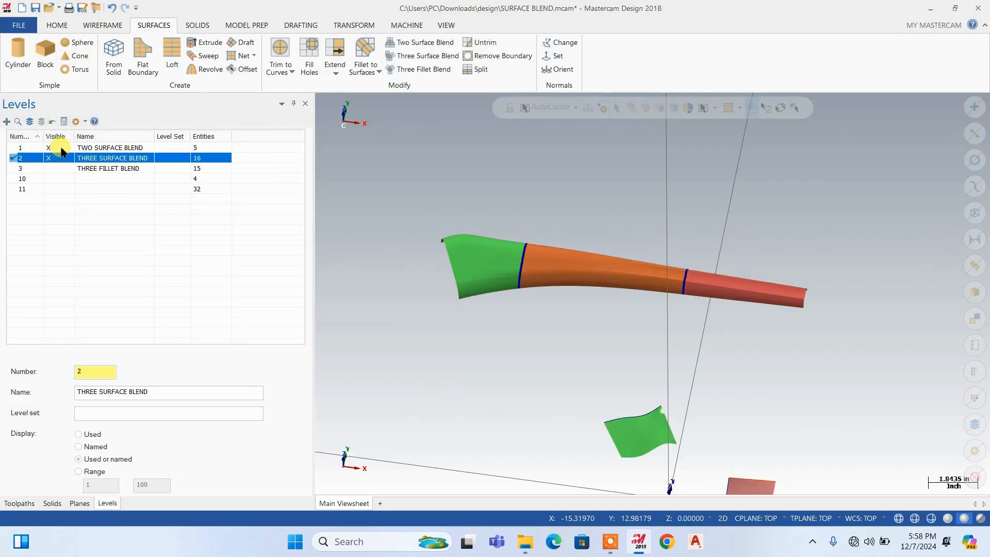
{"action": "left_click", "coordinate": [61, 148]}
{"action": "middle_click_drag", "start_coordinate": [415, 221], "coordinate": [589, 244]}
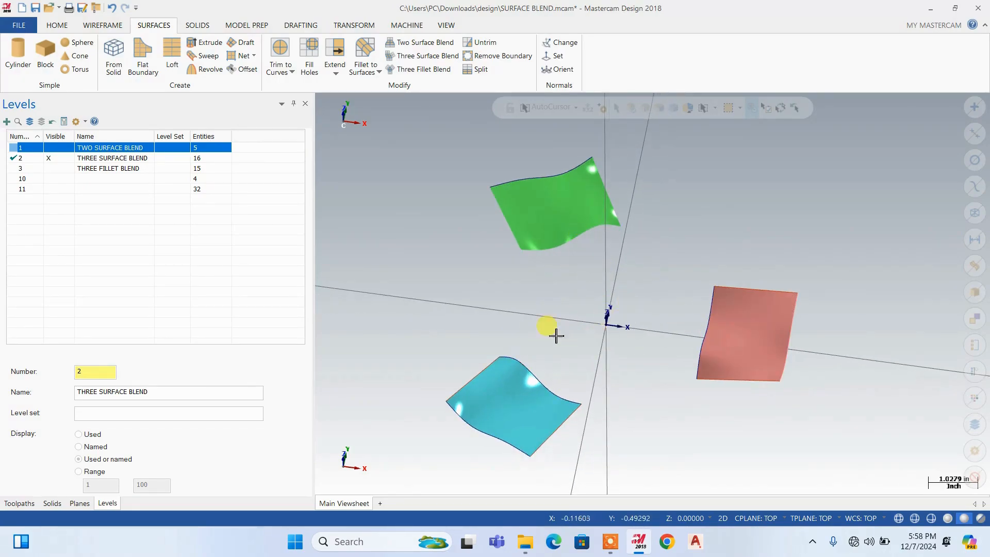
{"action": "middle_click_drag", "start_coordinate": [594, 290], "coordinate": [620, 241]}
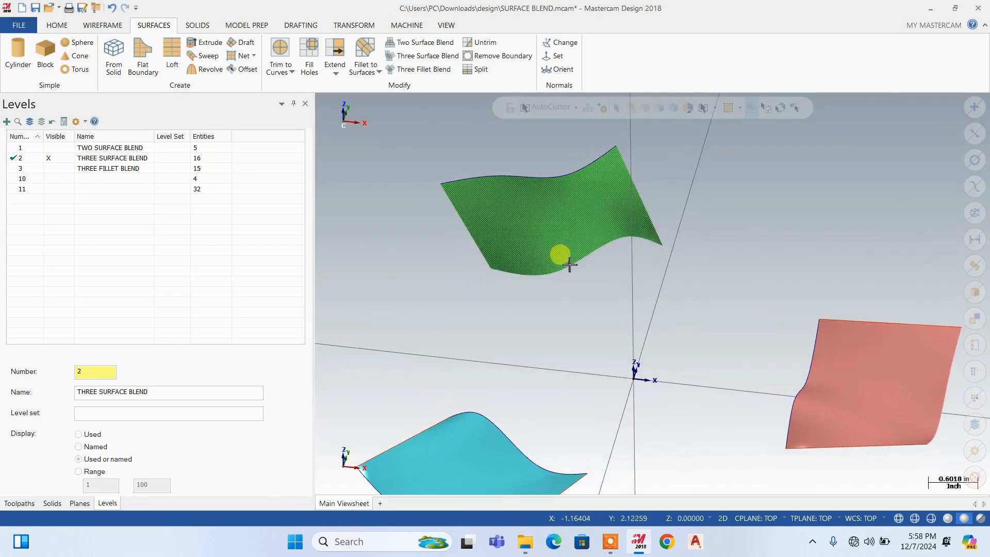
{"action": "scroll", "coordinate": [494, 263], "scroll_direction": "down", "scroll_amount": 2}
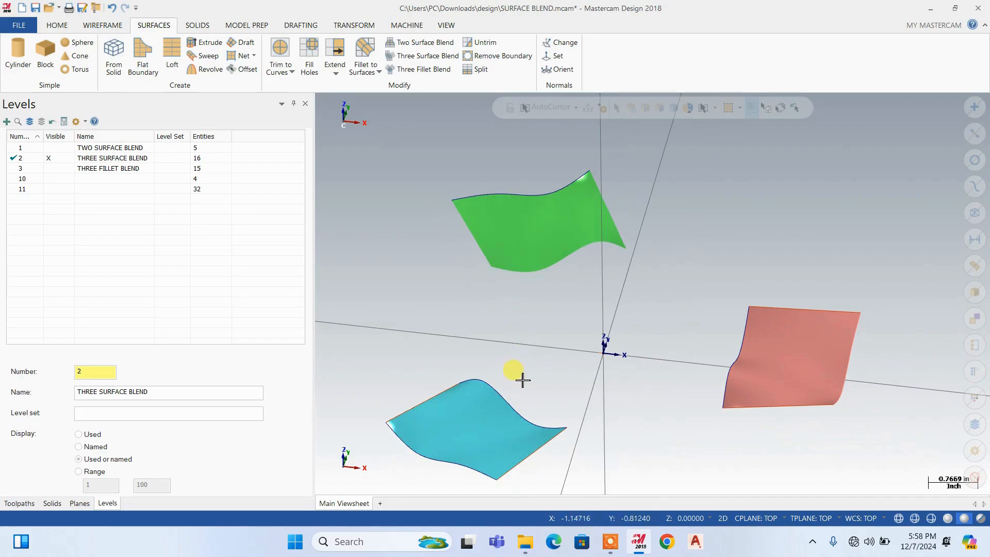
{"action": "scroll", "coordinate": [530, 353], "scroll_direction": "up", "scroll_amount": 1}
{"action": "middle_click_drag", "start_coordinate": [608, 337], "coordinate": [551, 298]}
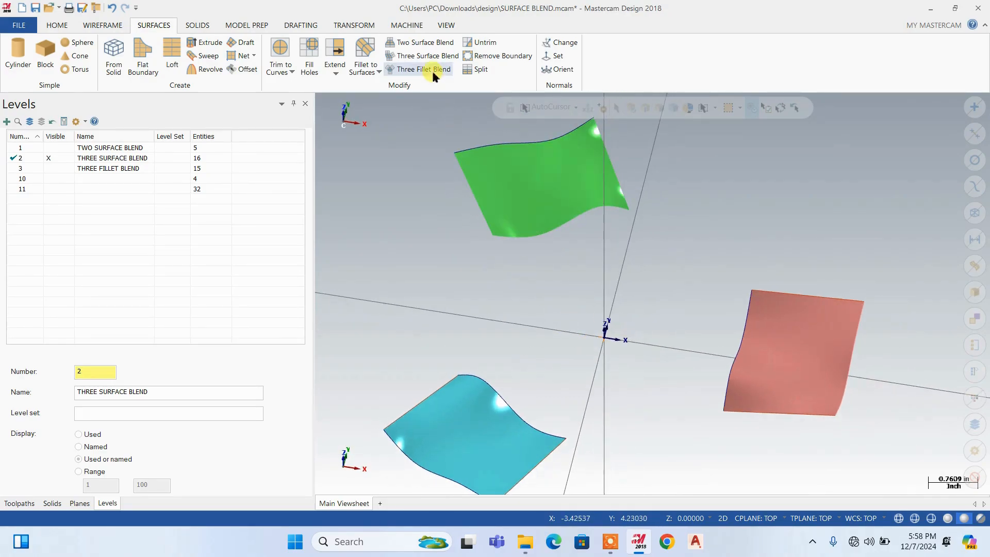
{"action": "left_click", "coordinate": [424, 55]}
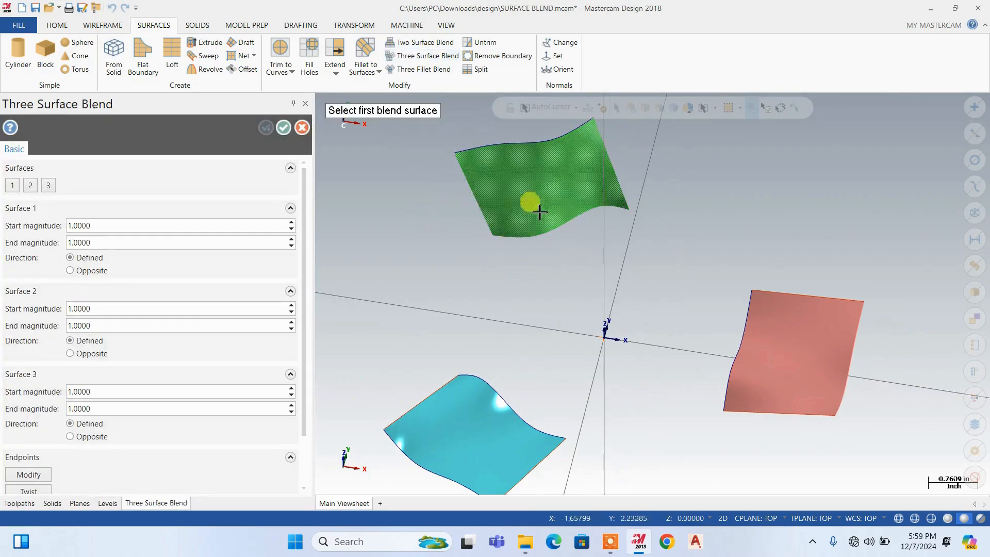
{"action": "scroll", "coordinate": [522, 208], "scroll_direction": "down", "scroll_amount": 1}
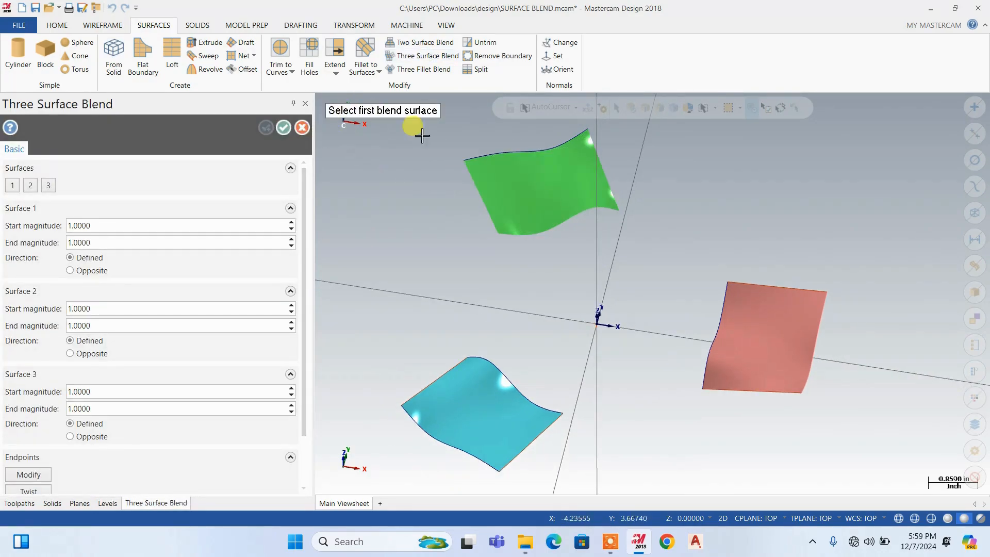
{"action": "left_click", "coordinate": [549, 207]}
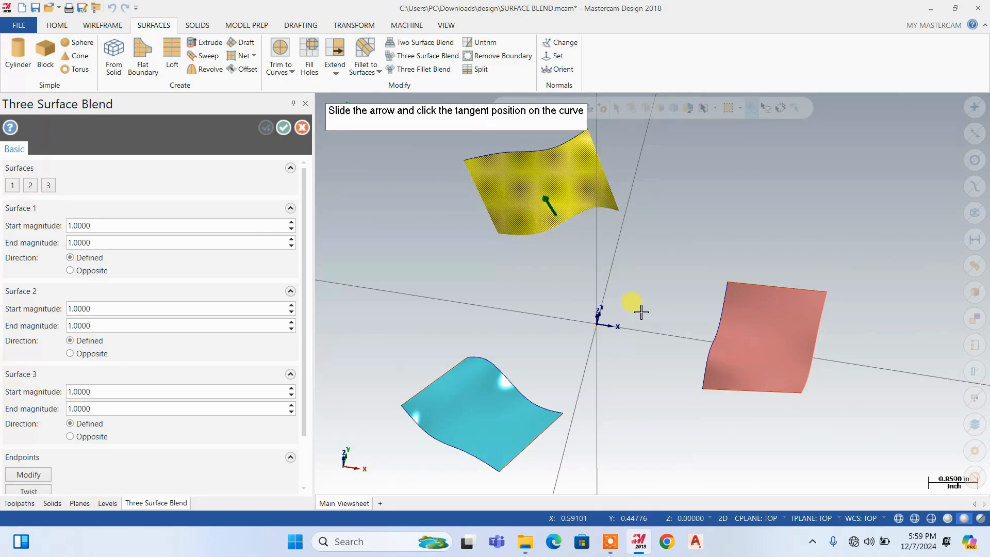
{"action": "left_click", "coordinate": [653, 380]}
{"action": "middle_click_drag", "start_coordinate": [592, 227], "coordinate": [617, 239]}
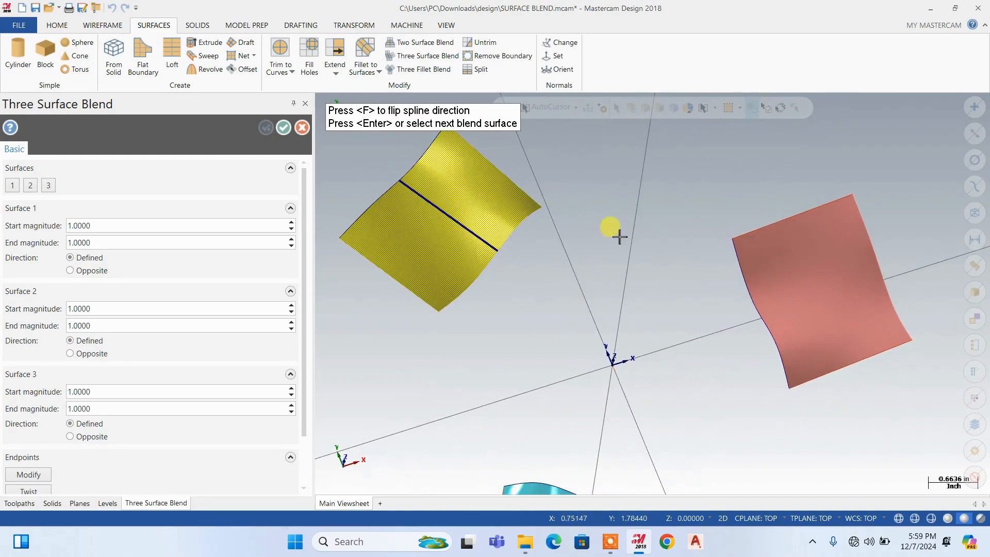
{"action": "right_click", "coordinate": [620, 237]}
{"action": "left_click", "coordinate": [658, 291]}
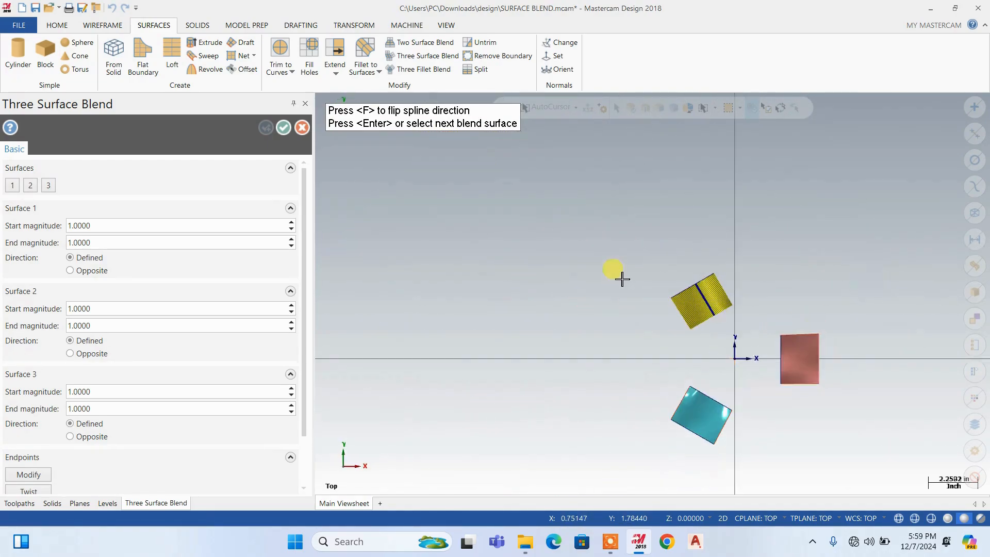
{"action": "scroll", "coordinate": [767, 338], "scroll_direction": "up", "scroll_amount": 6}
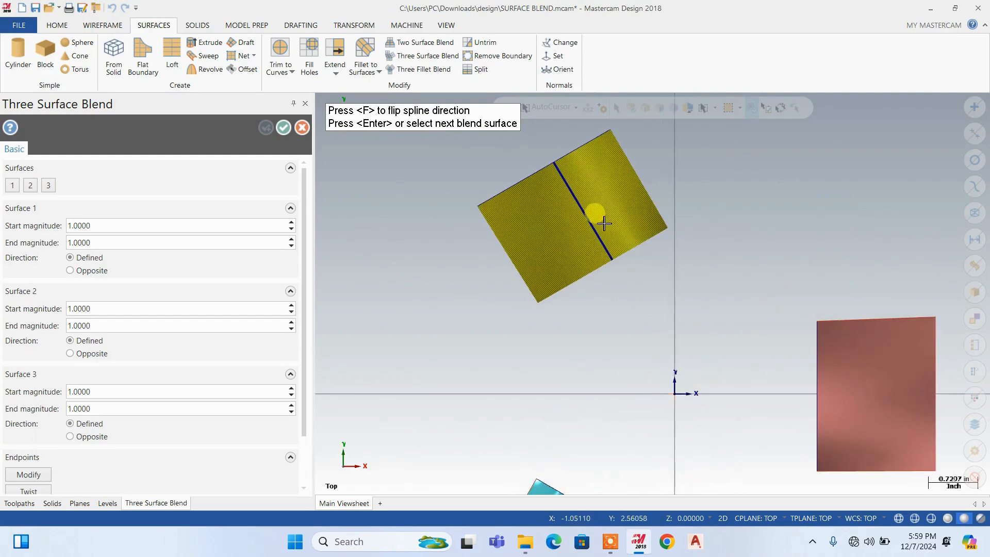
{"action": "key", "text": "Escape"}
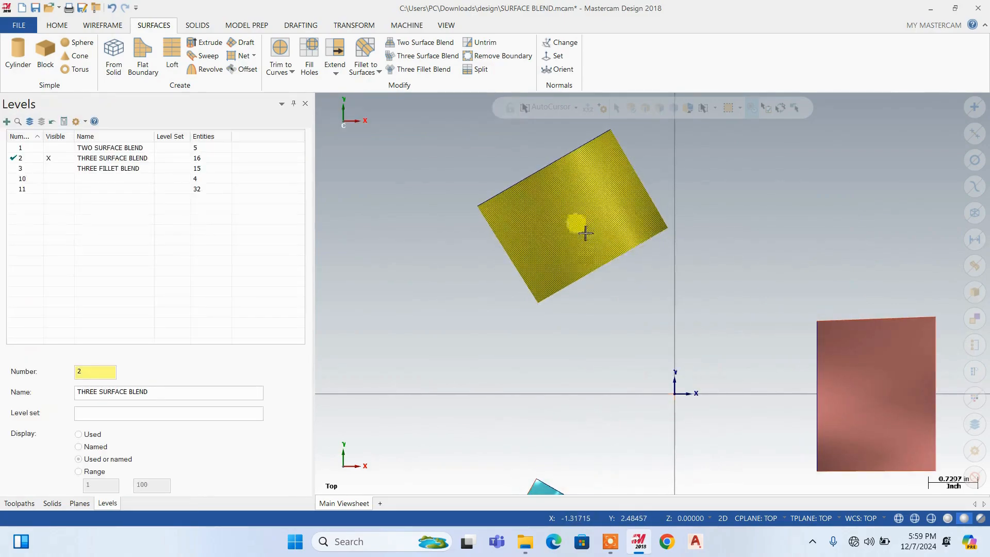
Start a Three Surface Blend with the red surface first, flipping its blend curve onto the inner edge facing the origin
{"action": "scroll", "coordinate": [388, 173], "scroll_direction": "down", "scroll_amount": 1}
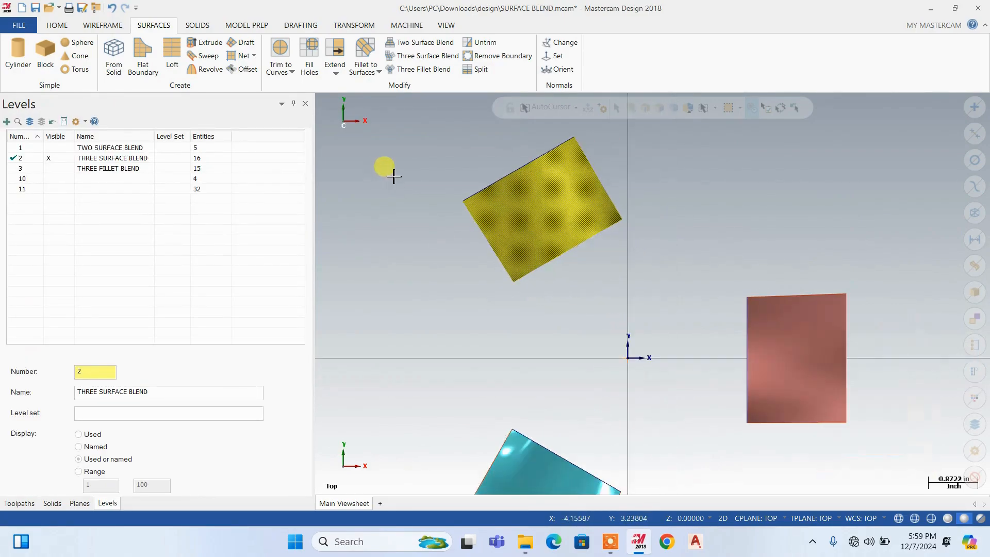
{"action": "left_click", "coordinate": [434, 57]}
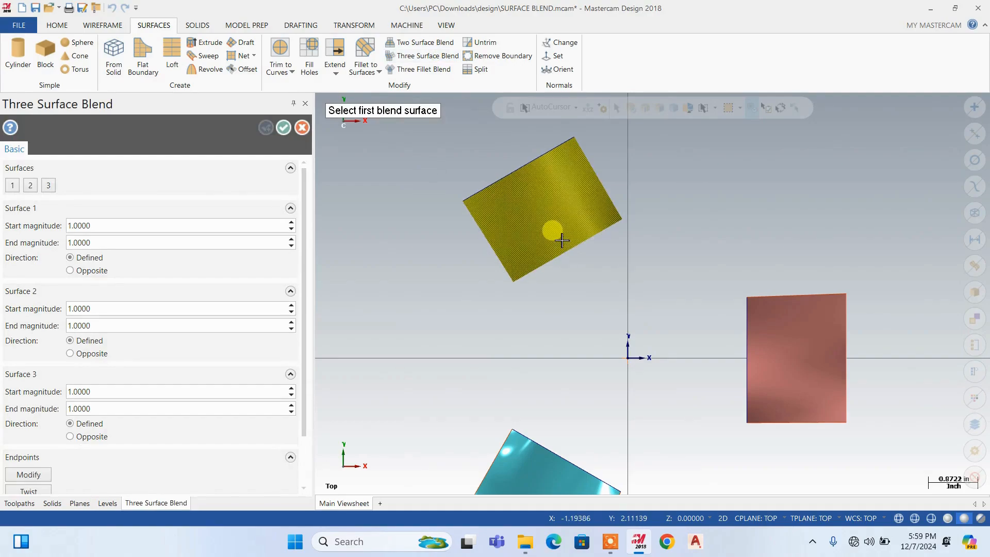
{"action": "left_click", "coordinate": [758, 352]}
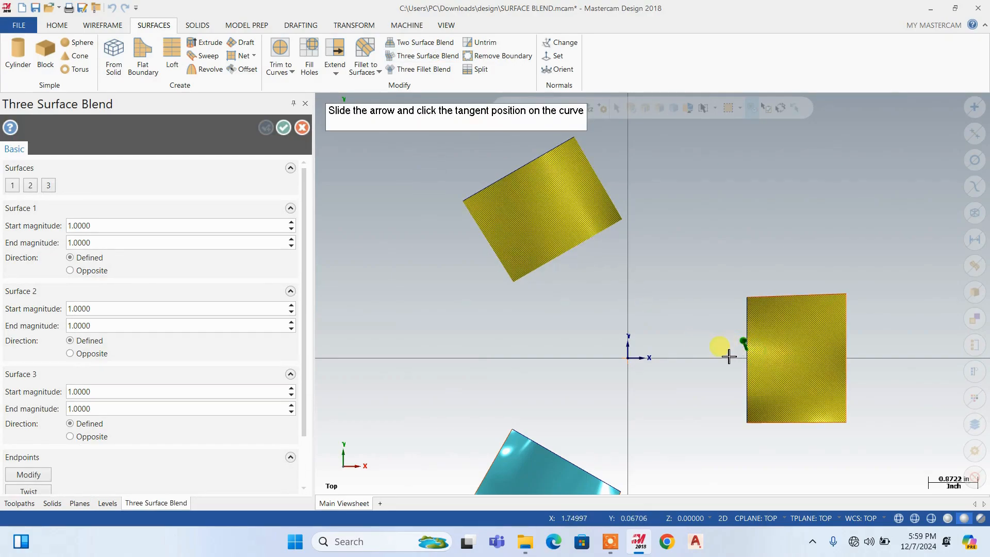
{"action": "left_click", "coordinate": [726, 357]}
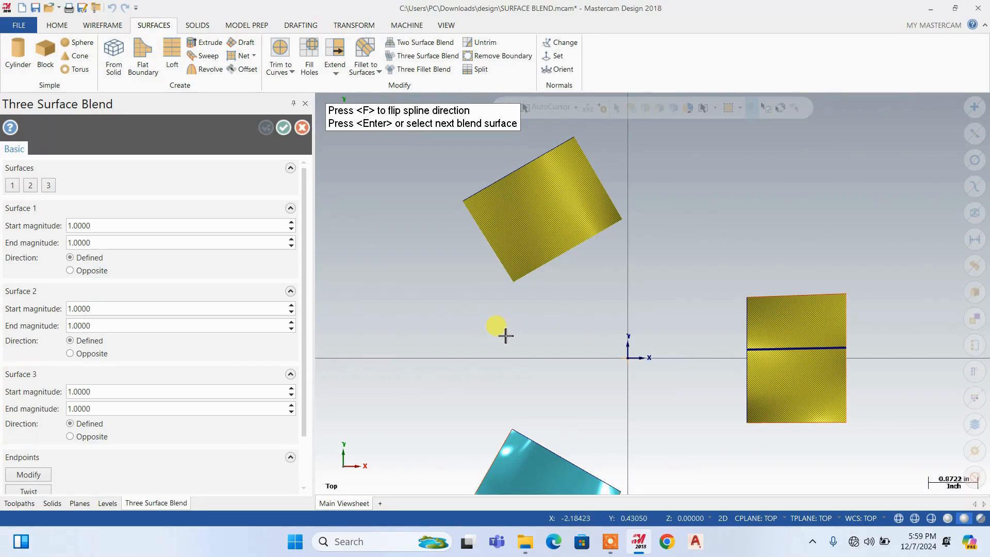
{"action": "key", "text": "f"}
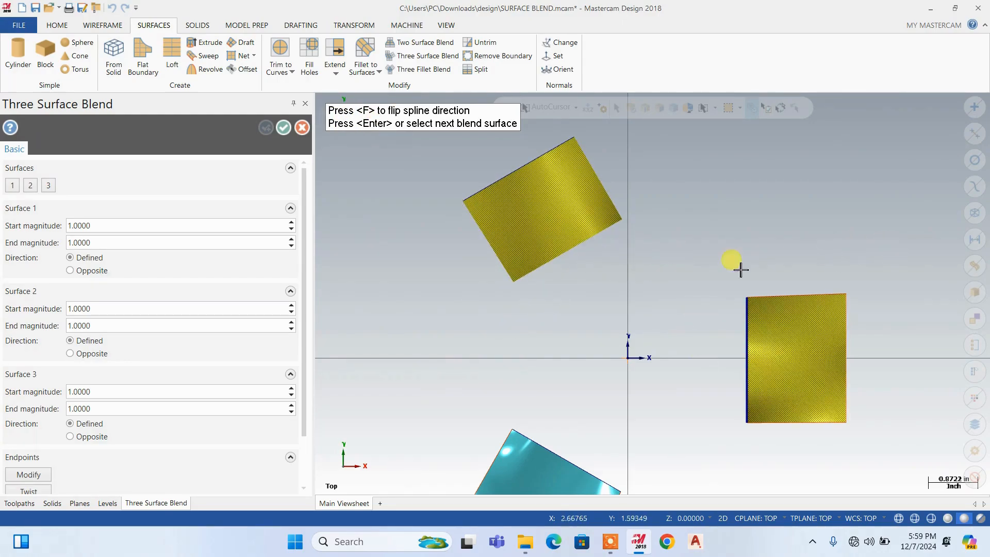
Pick the green surface as the second blend surface, flipping its blend curve onto the inner edge facing the origin
{"action": "left_click", "coordinate": [558, 233]}
{"action": "left_click", "coordinate": [593, 273]}
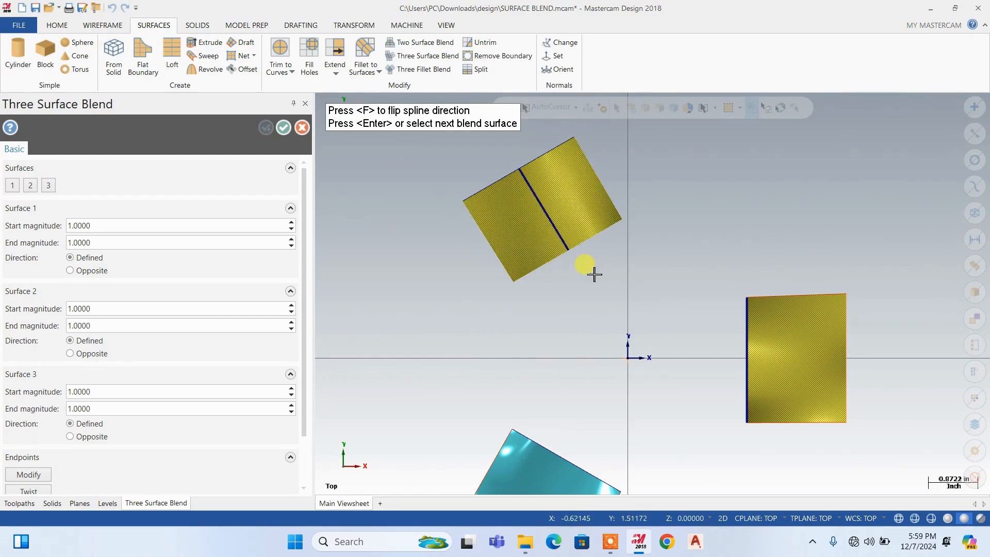
{"action": "key", "text": "f"}
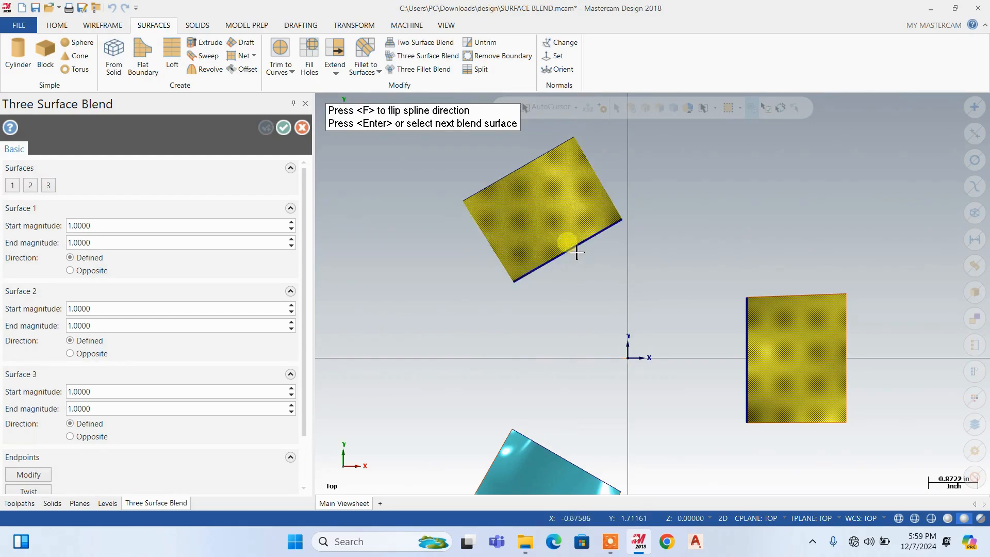
Pick the cyan surface as the third blend surface, with its blend curve along the inner edge, and finish the surface selection
{"action": "scroll", "coordinate": [567, 170], "scroll_direction": "down", "scroll_amount": 5}
{"action": "scroll", "coordinate": [602, 285], "scroll_direction": "up", "scroll_amount": 3}
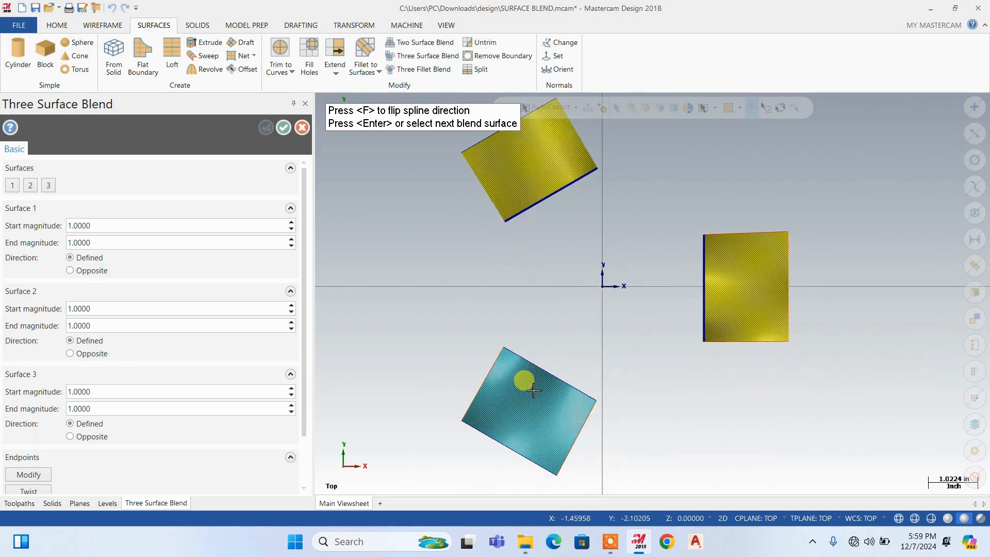
{"action": "left_click", "coordinate": [562, 353]}
{"action": "left_click", "coordinate": [572, 340]}
{"action": "key", "text": "f"}
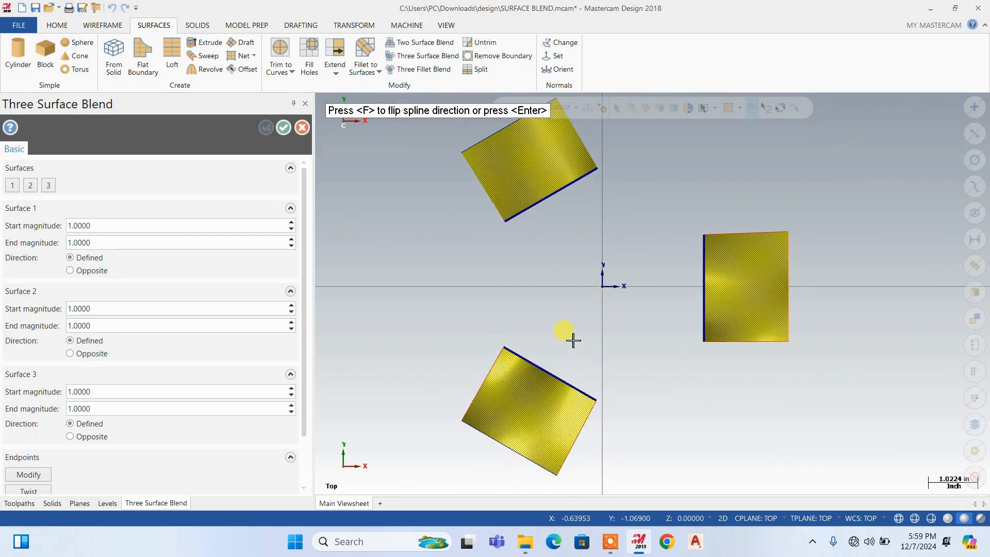
{"action": "key", "text": "Return"}
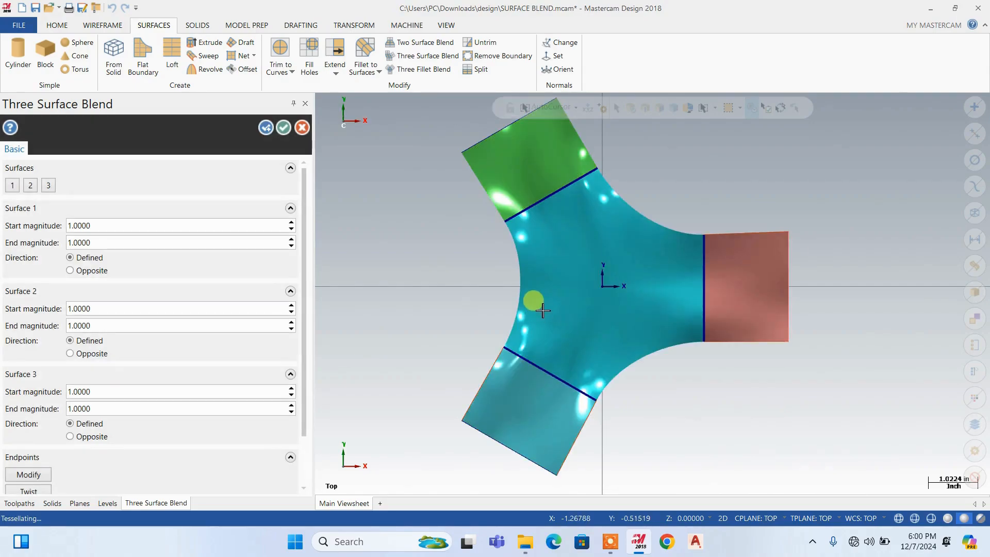
Create the previewed blend joining the red, green and cyan surfaces and return to the Top (WCS) view
{"action": "scroll", "coordinate": [574, 266], "scroll_direction": "up", "scroll_amount": 2}
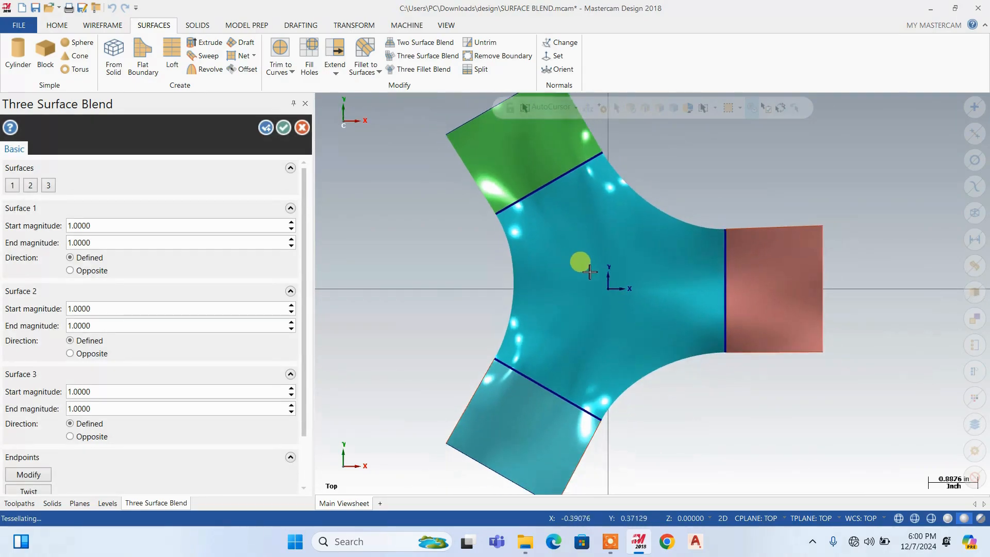
{"action": "mouse_move", "coordinate": [621, 219]}
{"action": "middle_mouse_down"}
{"action": "mouse_move", "coordinate": [613, 179]}
{"action": "mouse_move", "coordinate": [587, 192]}
{"action": "mouse_move", "coordinate": [601, 212]}
{"action": "middle_mouse_up"}
{"action": "scroll", "coordinate": [721, 278], "scroll_direction": "up", "scroll_amount": 1}
{"action": "scroll", "coordinate": [773, 278], "scroll_direction": "down", "scroll_amount": 2}
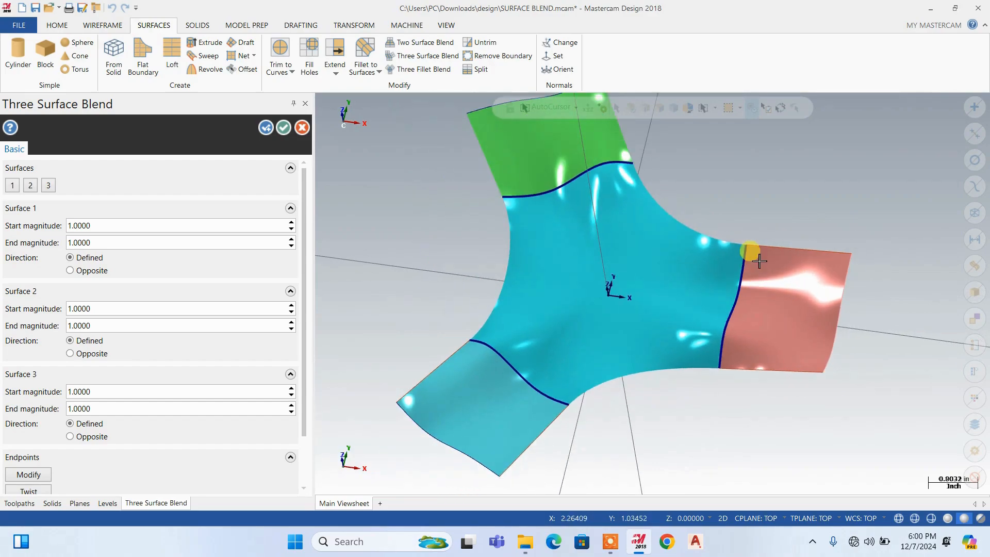
{"action": "middle_click_drag", "start_coordinate": [522, 201], "coordinate": [547, 330]}
{"action": "scroll", "coordinate": [396, 356], "scroll_direction": "down", "scroll_amount": 1}
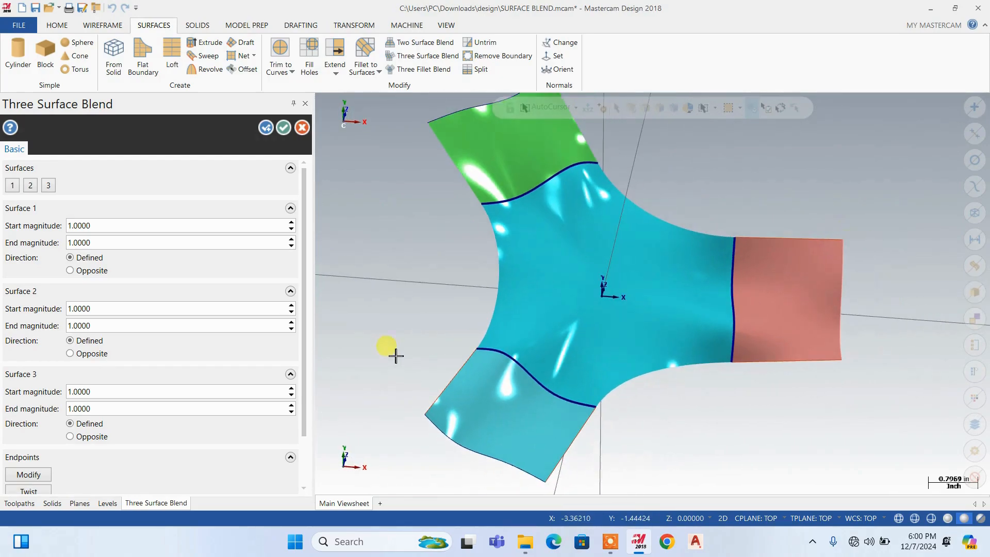
{"action": "left_click", "coordinate": [288, 135]}
{"action": "right_click", "coordinate": [685, 179]}
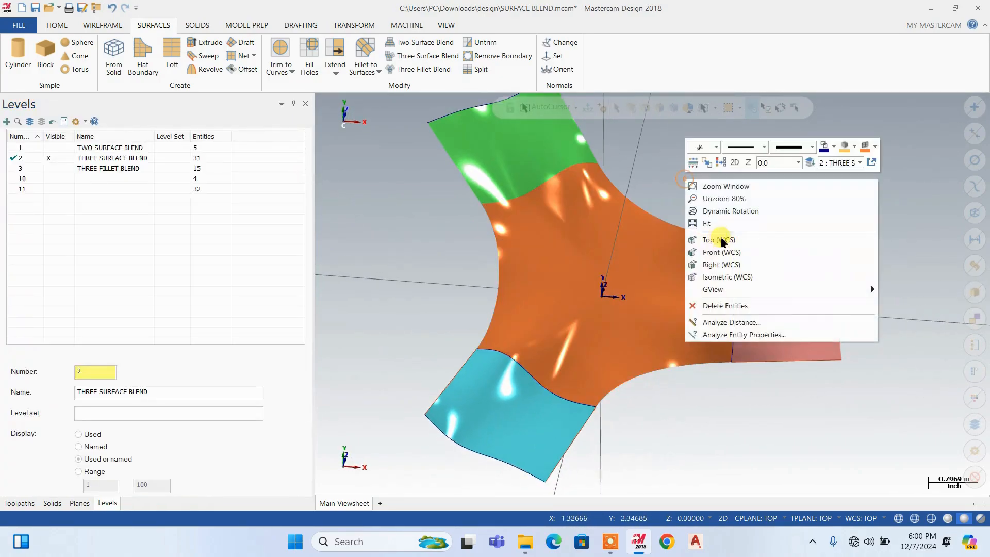
{"action": "left_click", "coordinate": [728, 240]}
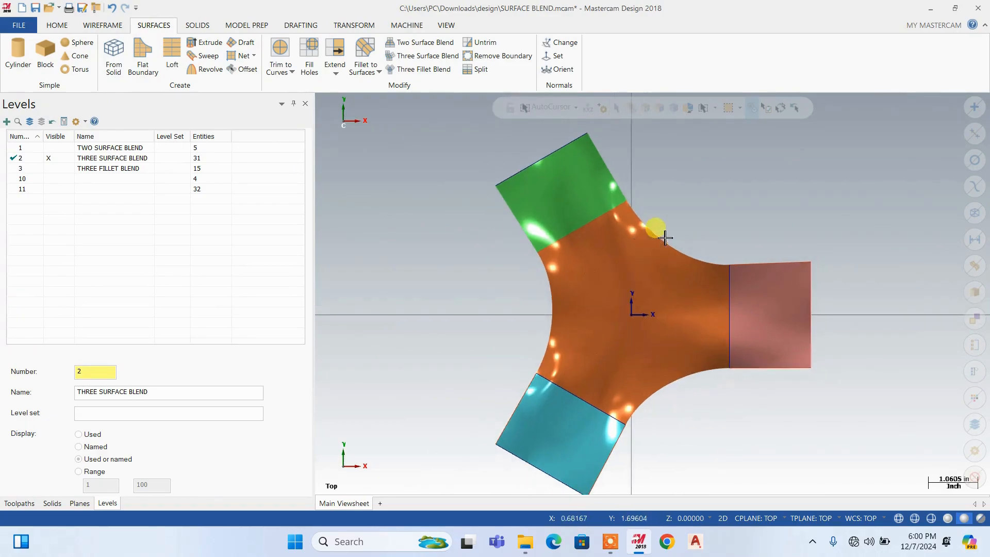
Make level 3 (THREE FILLET BLEND) the active level and hide level 2 (THREE SURFACE BLEND)
{"action": "scroll", "coordinate": [465, 178], "scroll_direction": "down", "scroll_amount": 1}
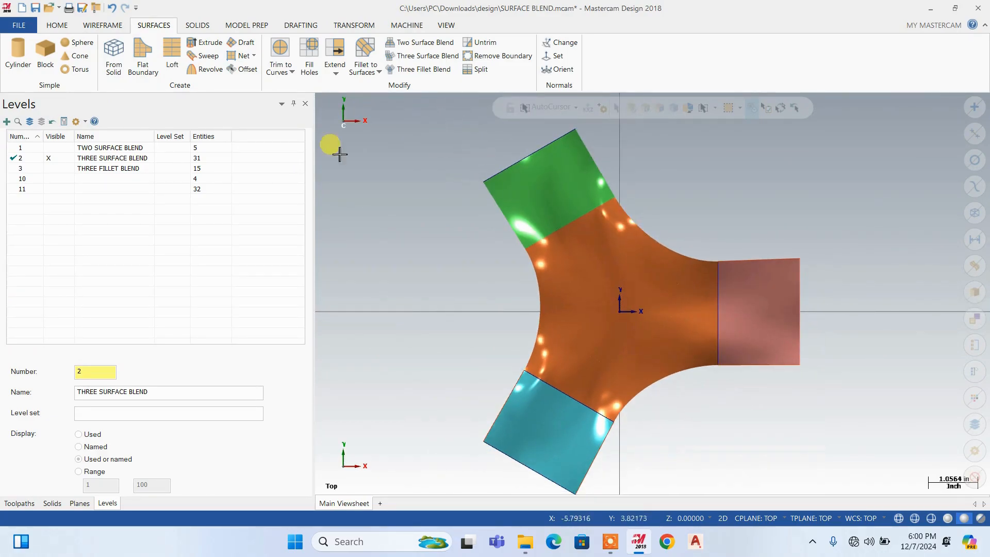
{"action": "scroll", "coordinate": [691, 207], "scroll_direction": "up", "scroll_amount": 2}
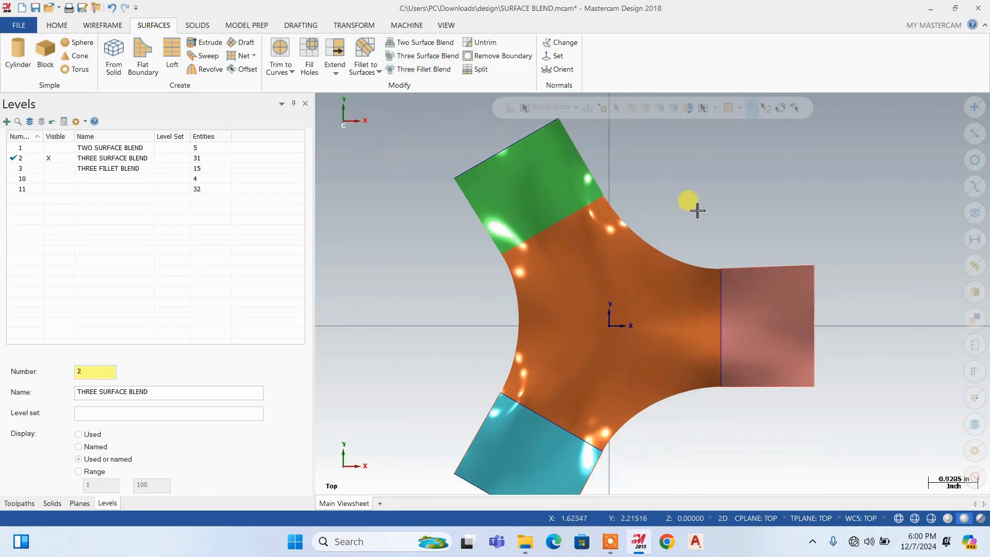
{"action": "scroll", "coordinate": [659, 178], "scroll_direction": "down", "scroll_amount": 1}
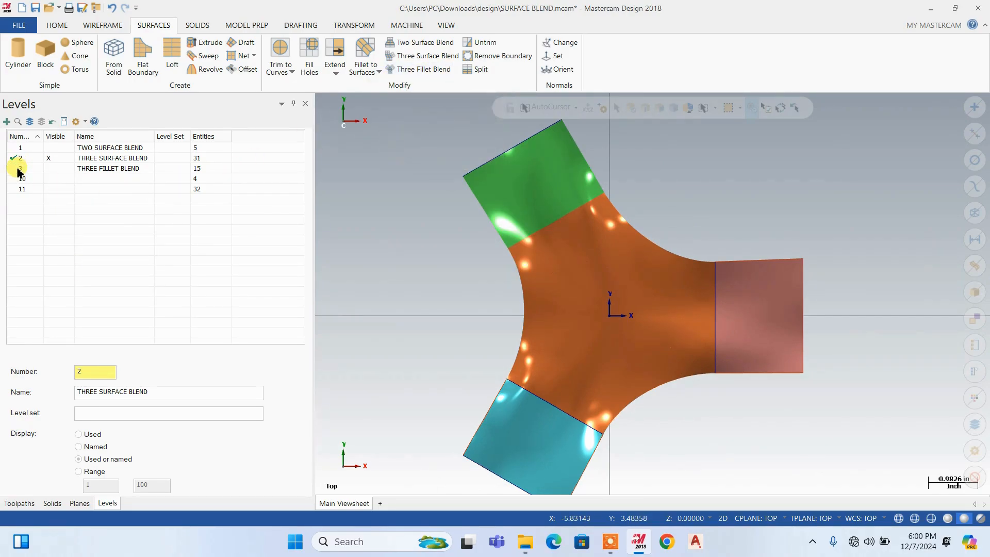
{"action": "left_click", "coordinate": [48, 158]}
{"action": "scroll", "coordinate": [692, 328], "scroll_direction": "down", "scroll_amount": 6}
{"action": "scroll", "coordinate": [779, 342], "scroll_direction": "down", "scroll_amount": 3}
{"action": "scroll", "coordinate": [492, 359], "scroll_direction": "up", "scroll_amount": 9}
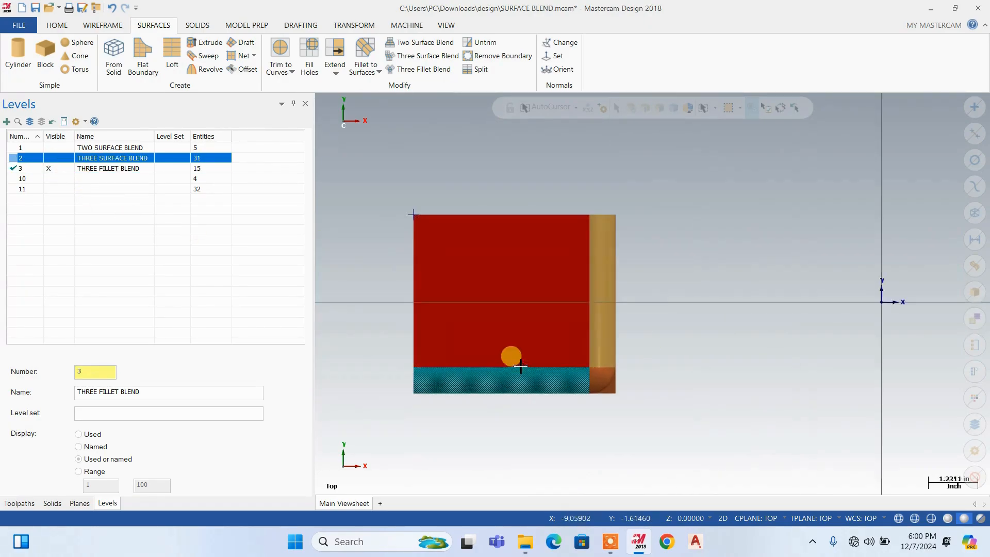
Delete the orange corner patch where the tan, cyan and green fillets of the red block meet
{"action": "middle_click_drag", "start_coordinate": [581, 292], "coordinate": [626, 396]}
{"action": "scroll", "coordinate": [563, 253], "scroll_direction": "up", "scroll_amount": 3}
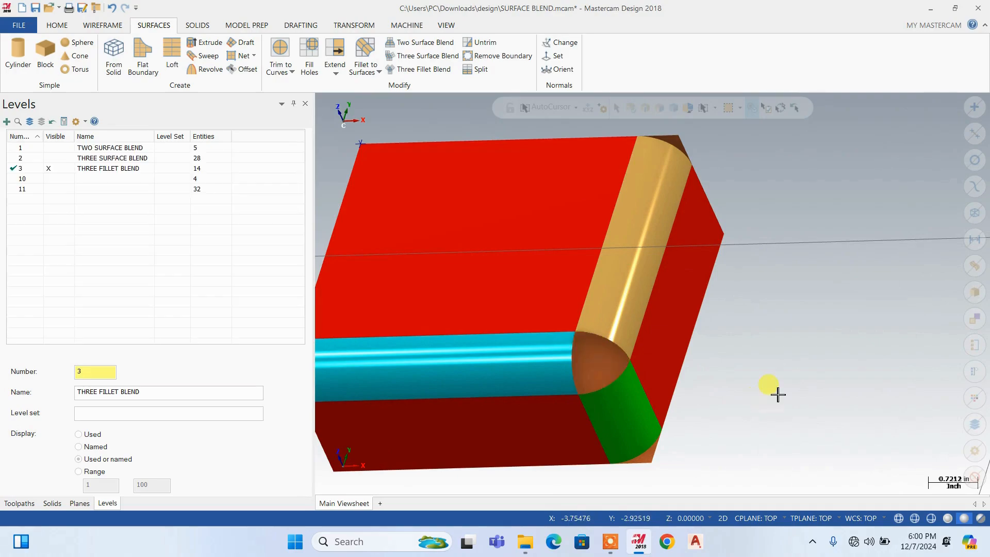
{"action": "mouse_move", "coordinate": [778, 388]}
{"action": "middle_mouse_down"}
{"action": "mouse_move", "coordinate": [608, 353]}
{"action": "mouse_move", "coordinate": [720, 349]}
{"action": "mouse_move", "coordinate": [701, 348]}
{"action": "mouse_move", "coordinate": [678, 316]}
{"action": "mouse_move", "coordinate": [663, 336]}
{"action": "mouse_move", "coordinate": [674, 325]}
{"action": "middle_mouse_up"}
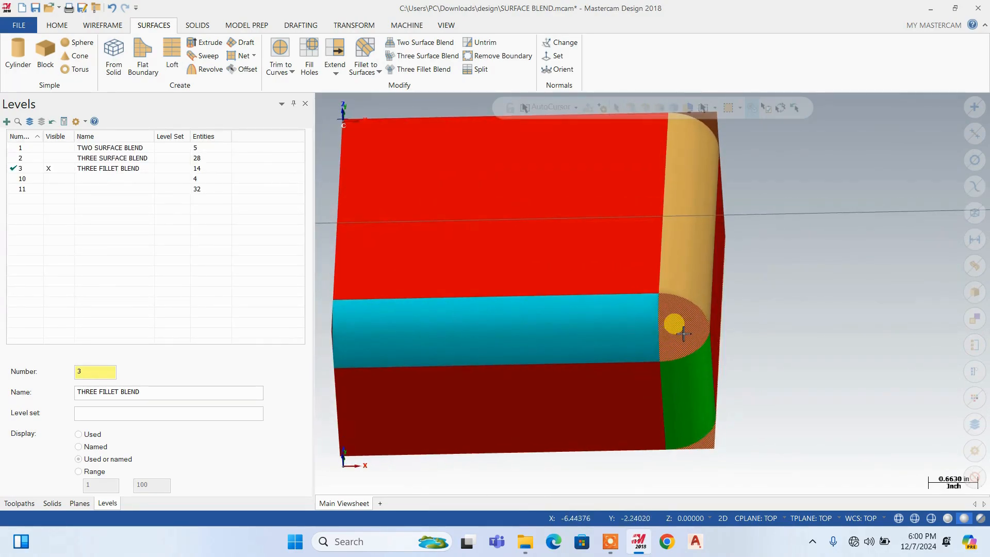
{"action": "scroll", "coordinate": [699, 348], "scroll_direction": "up", "scroll_amount": 2}
{"action": "key", "text": "Delete"}
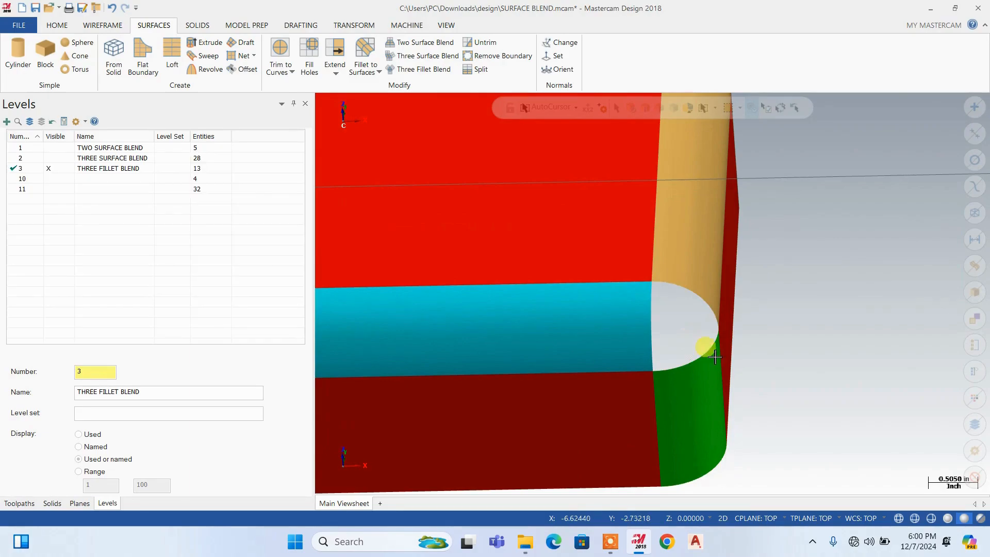
Start a Three Fillet Blend and pick the tan fillet at the open corner as the first fillet surface
{"action": "scroll", "coordinate": [700, 388], "scroll_direction": "down", "scroll_amount": 6}
{"action": "mouse_move", "coordinate": [675, 383]}
{"action": "middle_mouse_down"}
{"action": "mouse_move", "coordinate": [640, 368]}
{"action": "mouse_move", "coordinate": [678, 384]}
{"action": "middle_mouse_up"}
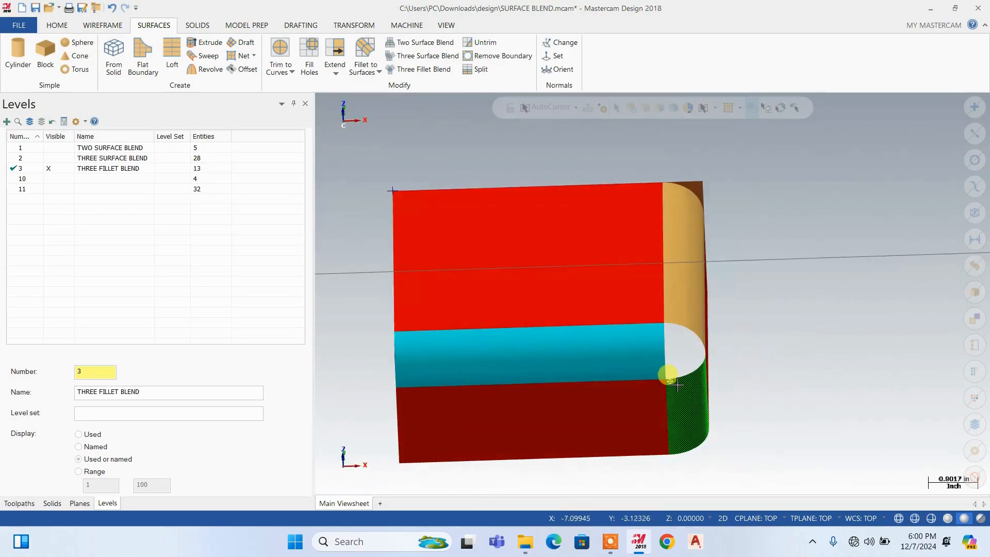
{"action": "scroll", "coordinate": [694, 336], "scroll_direction": "up", "scroll_amount": 8}
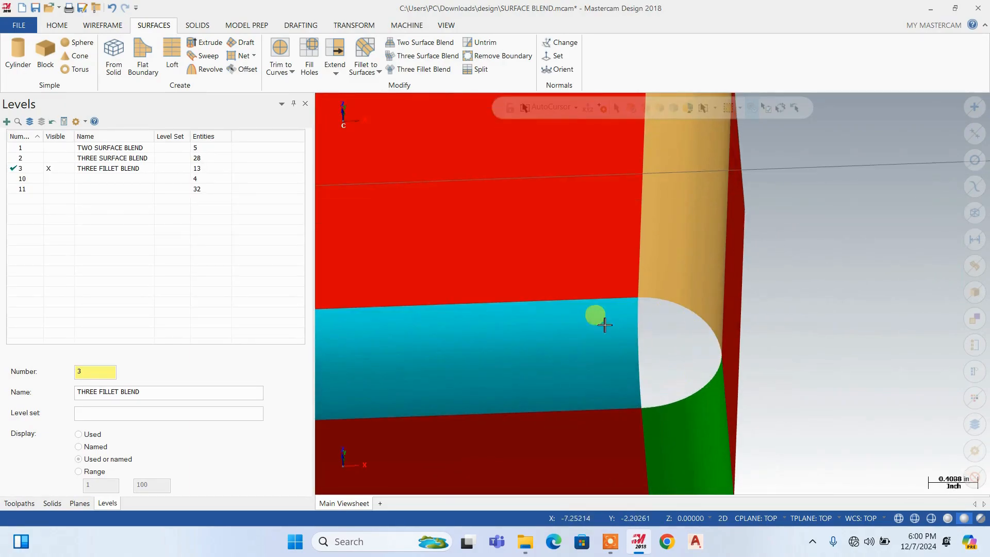
{"action": "scroll", "coordinate": [642, 337], "scroll_direction": "down", "scroll_amount": 3}
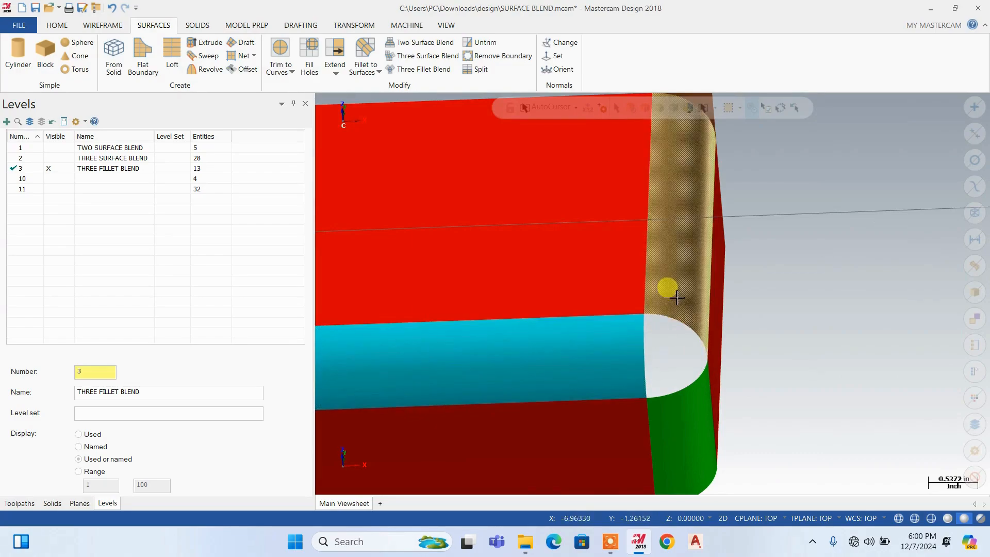
{"action": "scroll", "coordinate": [580, 359], "scroll_direction": "down", "scroll_amount": 5}
{"action": "scroll", "coordinate": [641, 371], "scroll_direction": "up", "scroll_amount": 2}
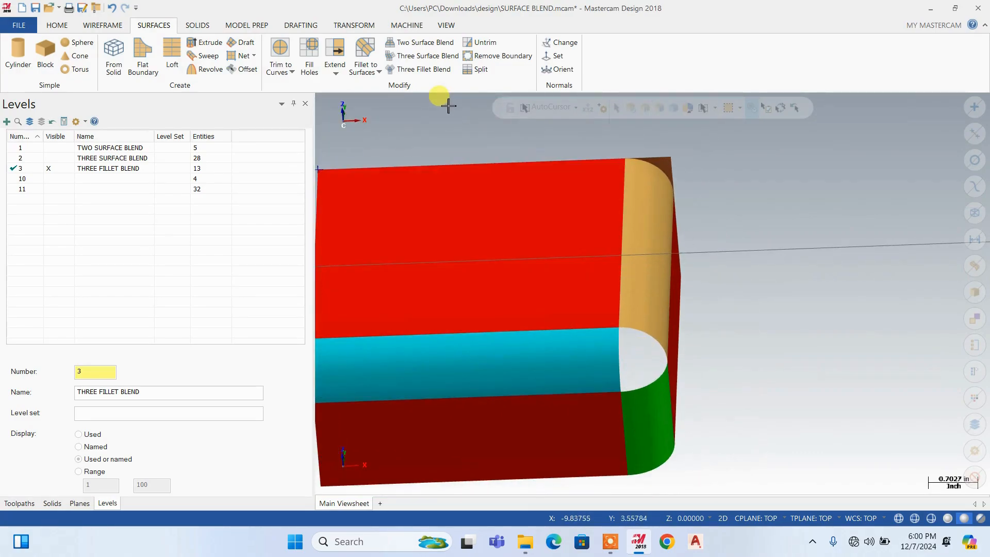
{"action": "left_click", "coordinate": [410, 71]}
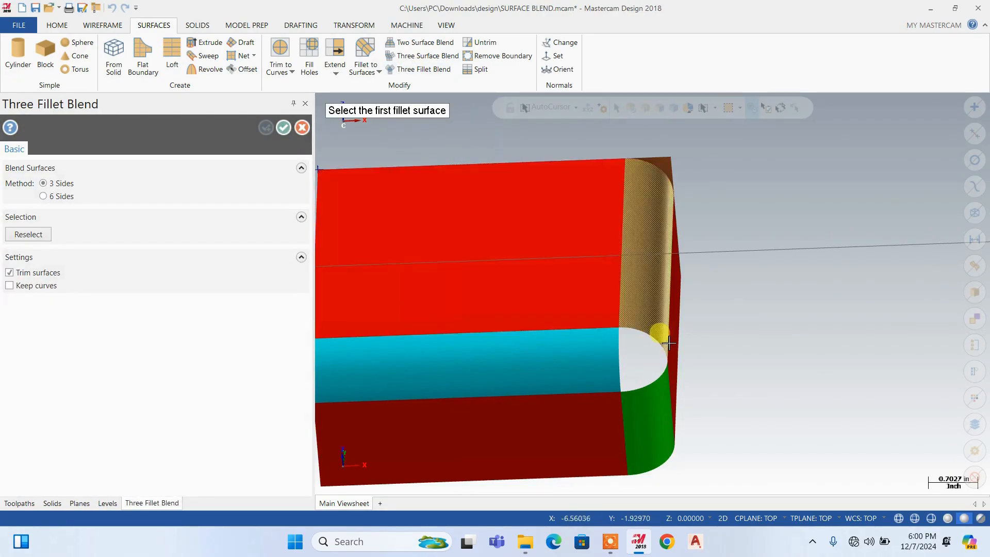
{"action": "scroll", "coordinate": [654, 328], "scroll_direction": "up", "scroll_amount": 2}
{"action": "left_click", "coordinate": [652, 320]}
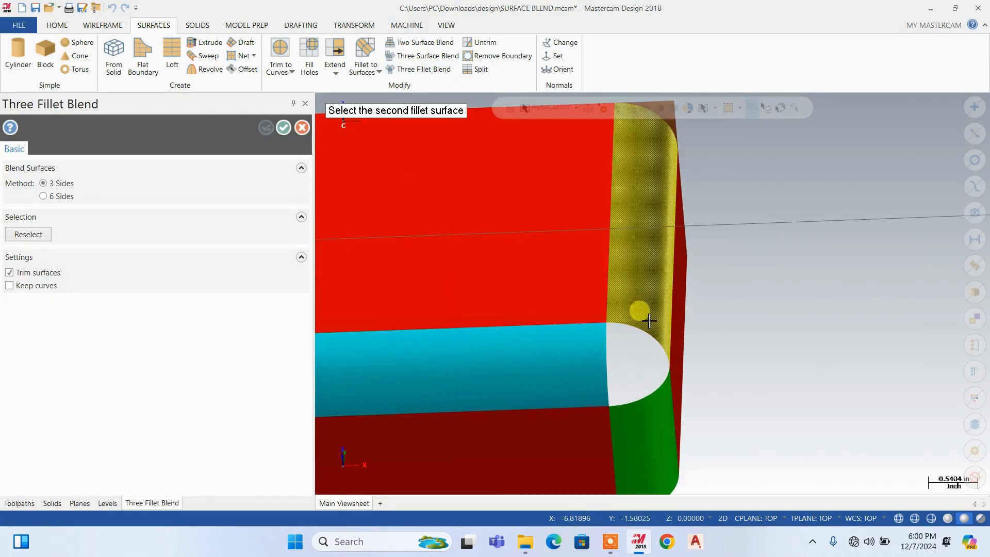
Pick the cyan fillet as the second fillet surface and the green fillet as the third
{"action": "scroll", "coordinate": [752, 302], "scroll_direction": "down", "scroll_amount": 2}
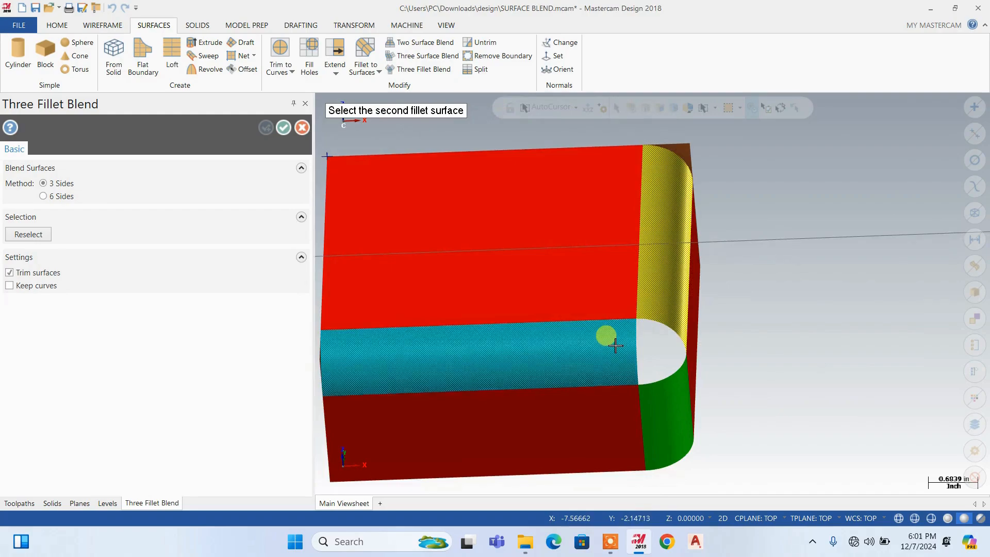
{"action": "left_click", "coordinate": [613, 344]}
{"action": "left_click", "coordinate": [676, 390]}
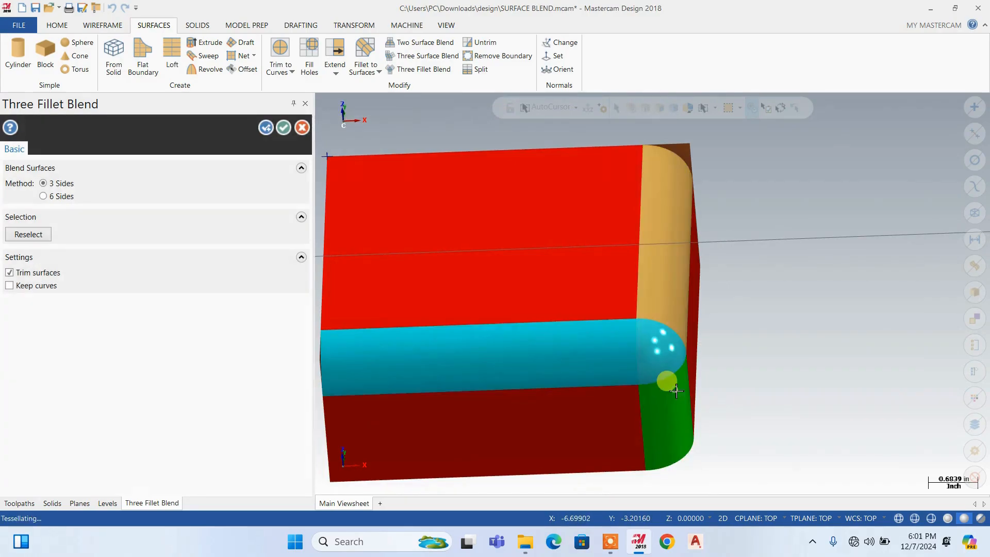
Create the corner blend between the three fillets with the 3 Sides method and Trim surfaces enabled
{"action": "mouse_move", "coordinate": [778, 308]}
{"action": "middle_mouse_down"}
{"action": "mouse_move", "coordinate": [725, 325]}
{"action": "mouse_move", "coordinate": [672, 314]}
{"action": "mouse_move", "coordinate": [638, 322]}
{"action": "mouse_move", "coordinate": [705, 329]}
{"action": "mouse_move", "coordinate": [742, 354]}
{"action": "mouse_move", "coordinate": [686, 335]}
{"action": "mouse_move", "coordinate": [661, 335]}
{"action": "mouse_move", "coordinate": [703, 338]}
{"action": "mouse_move", "coordinate": [655, 342]}
{"action": "mouse_move", "coordinate": [668, 242]}
{"action": "middle_mouse_up"}
{"action": "scroll", "coordinate": [678, 341], "scroll_direction": "up", "scroll_amount": 6}
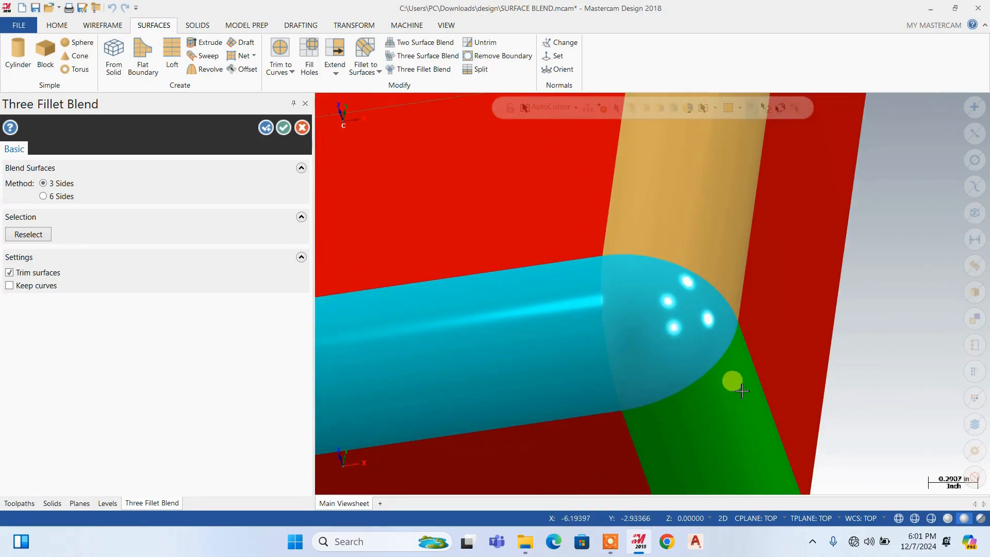
{"action": "scroll", "coordinate": [654, 253], "scroll_direction": "down", "scroll_amount": 4}
{"action": "middle_click_drag", "start_coordinate": [664, 280], "coordinate": [719, 433]}
{"action": "scroll", "coordinate": [720, 433], "scroll_direction": "down", "scroll_amount": 5}
{"action": "scroll", "coordinate": [665, 394], "scroll_direction": "up", "scroll_amount": 2}
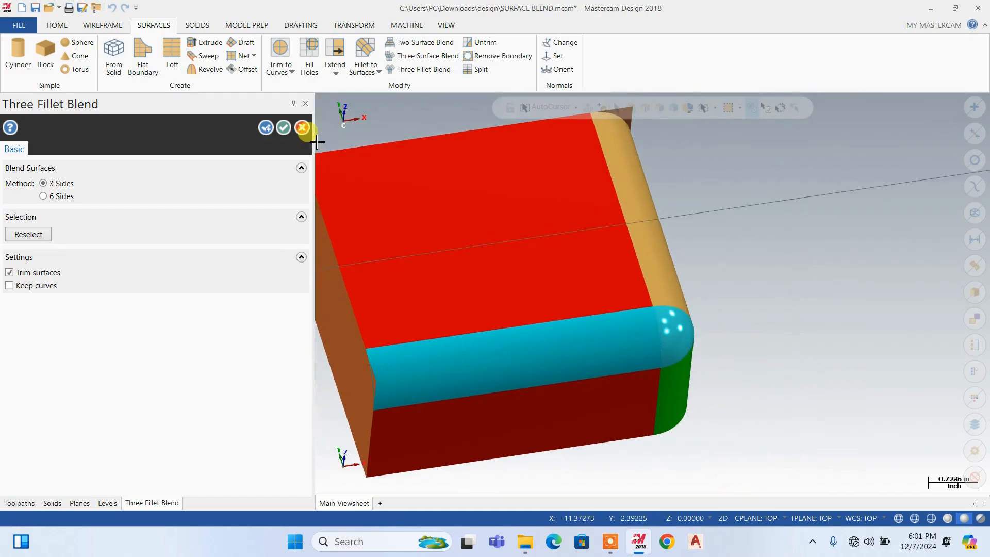
{"action": "left_click", "coordinate": [283, 135]}
{"action": "middle_click_drag", "start_coordinate": [728, 331], "coordinate": [729, 258]}
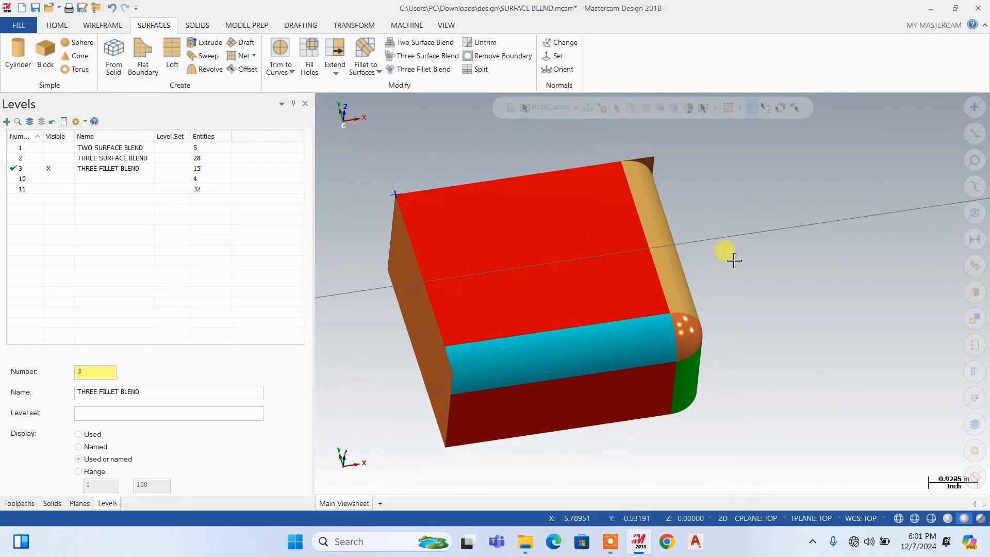
{"action": "right_click", "coordinate": [732, 274]}
{"action": "left_click", "coordinate": [768, 241]}
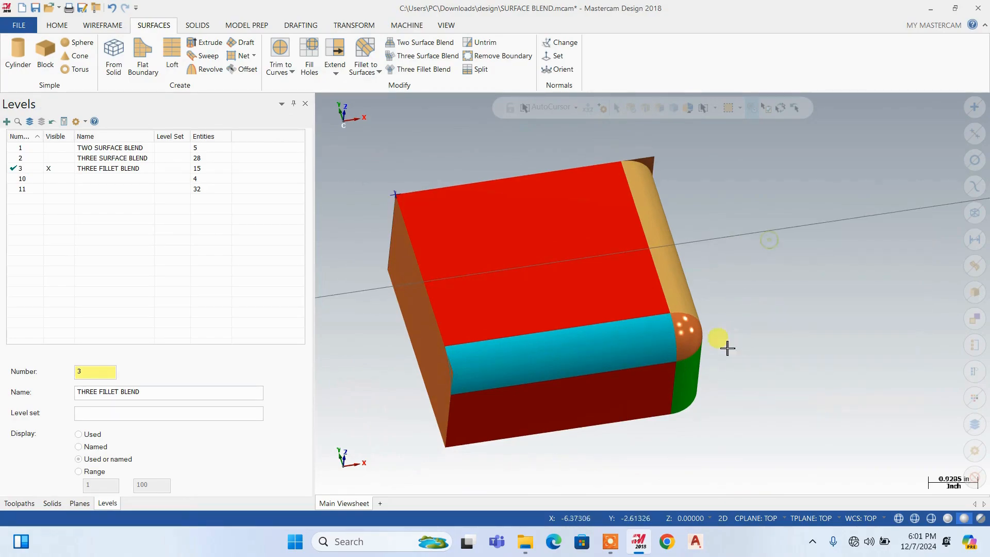
{"action": "scroll", "coordinate": [644, 356], "scroll_direction": "down", "scroll_amount": 3}
{"action": "scroll", "coordinate": [670, 253], "scroll_direction": "up", "scroll_amount": 2}
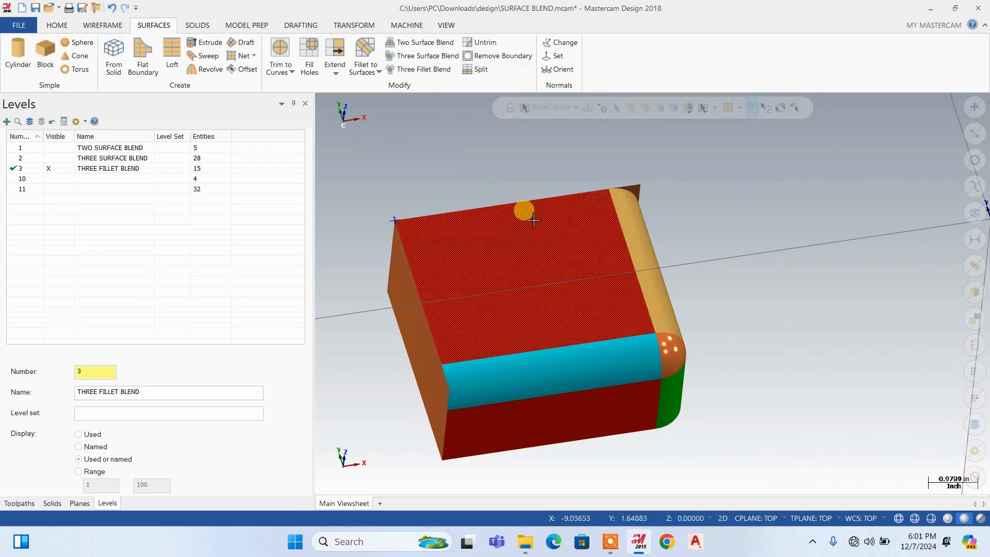
{"action": "scroll", "coordinate": [537, 259], "scroll_direction": "down", "scroll_amount": 1}
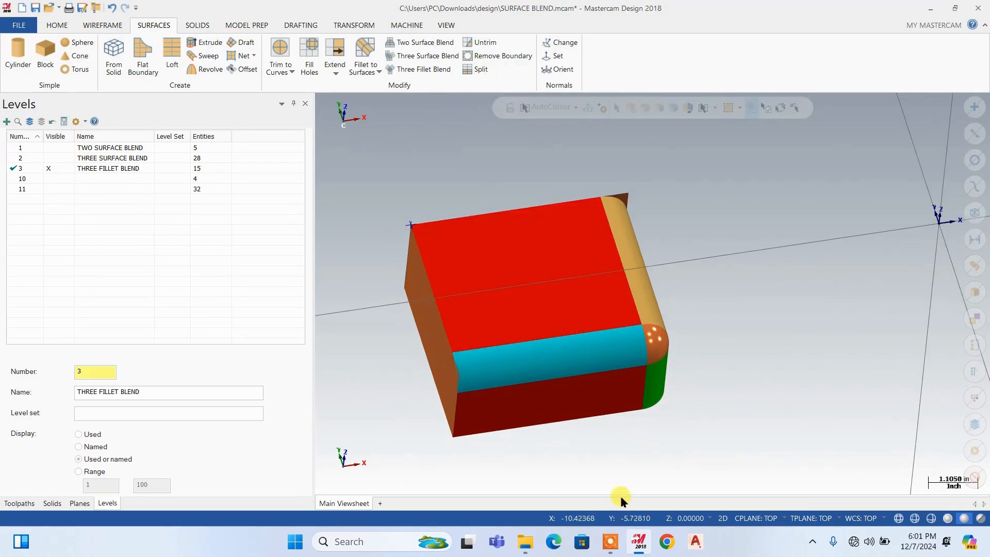
{"action": "left_click", "coordinate": [610, 541]}
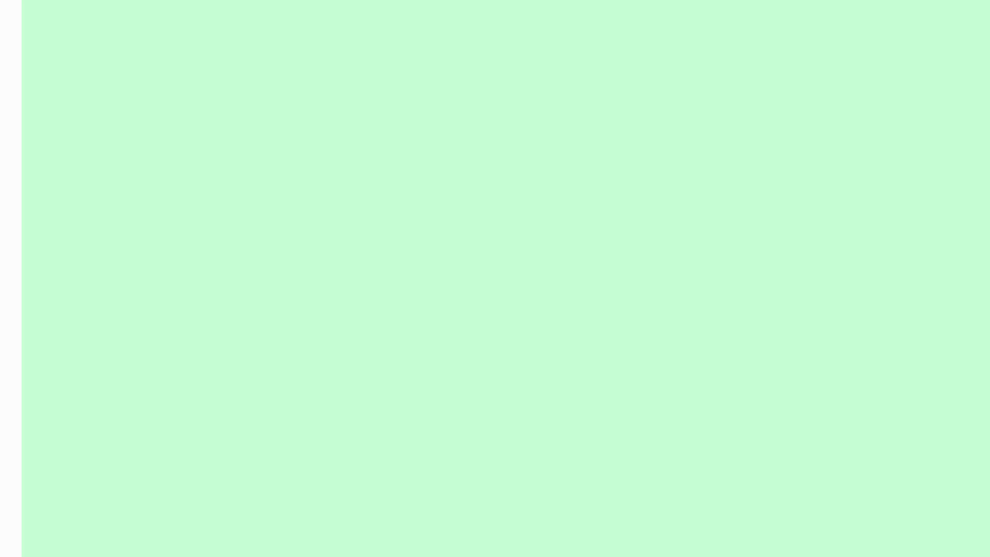